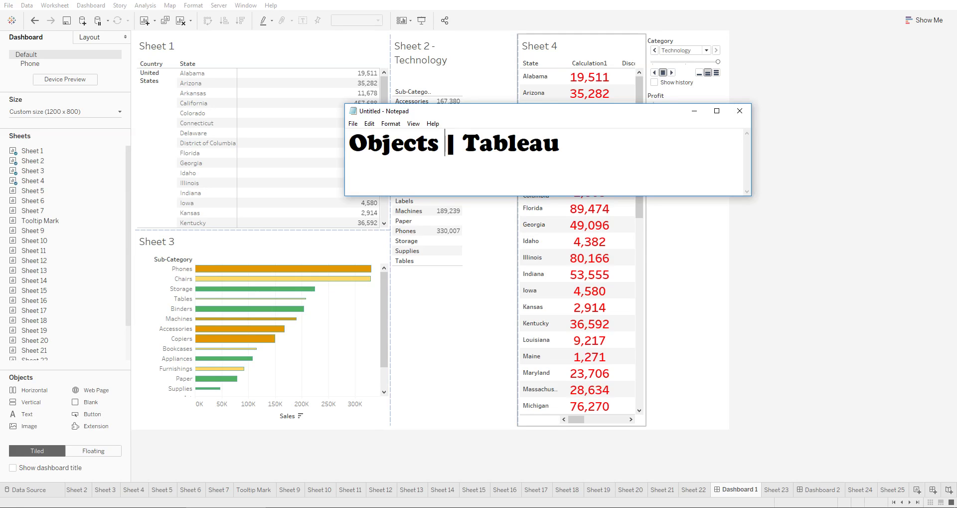
Add Sheet 5 as a tiled view between Sheet 1 and Sheet 3, and float Sheet 9 below Sheet 2.
left_click(694, 112)
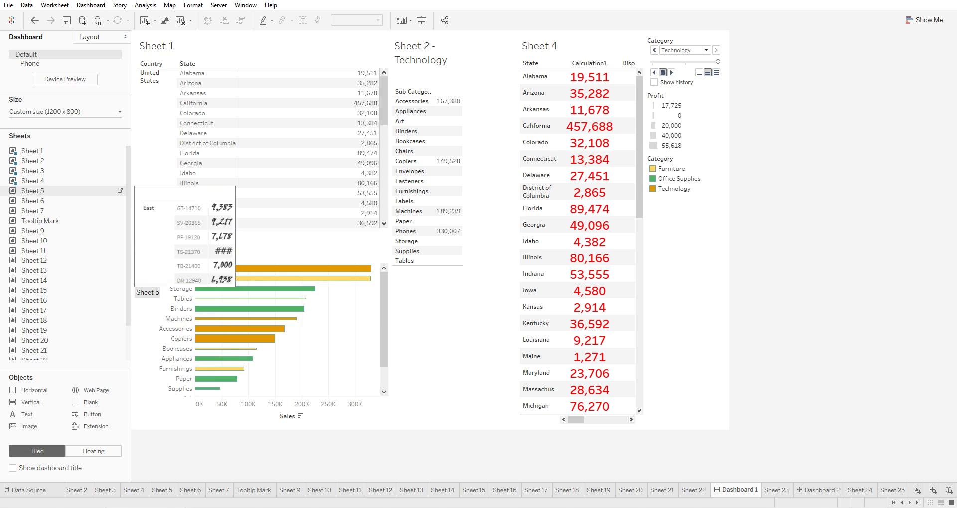
mouse_move(33, 190)
left_mouse_down()
mouse_move(210, 197)
mouse_move(349, 145)
mouse_move(414, 150)
mouse_move(448, 309)
mouse_move(499, 224)
mouse_move(259, 230)
mouse_move(344, 160)
mouse_move(259, 230)
left_mouse_up()
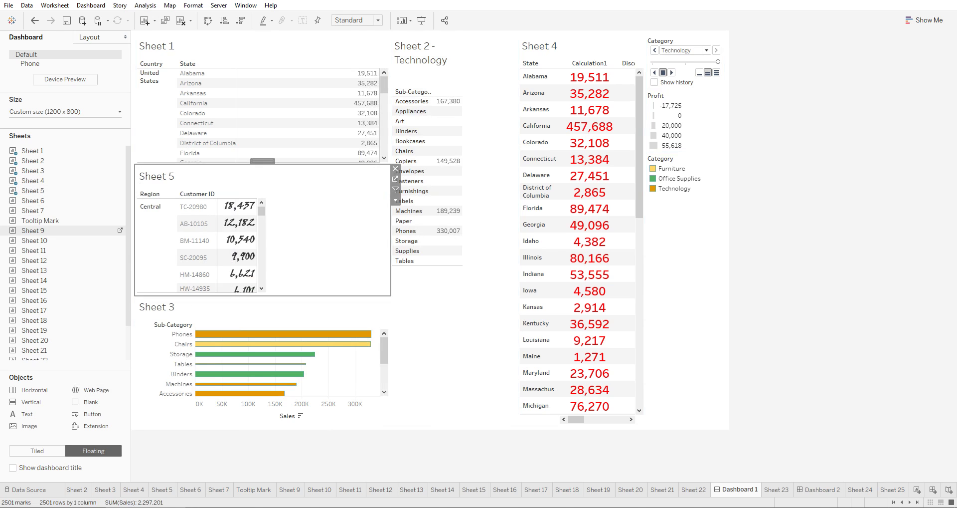
left_click_drag(35, 230, 490, 334)
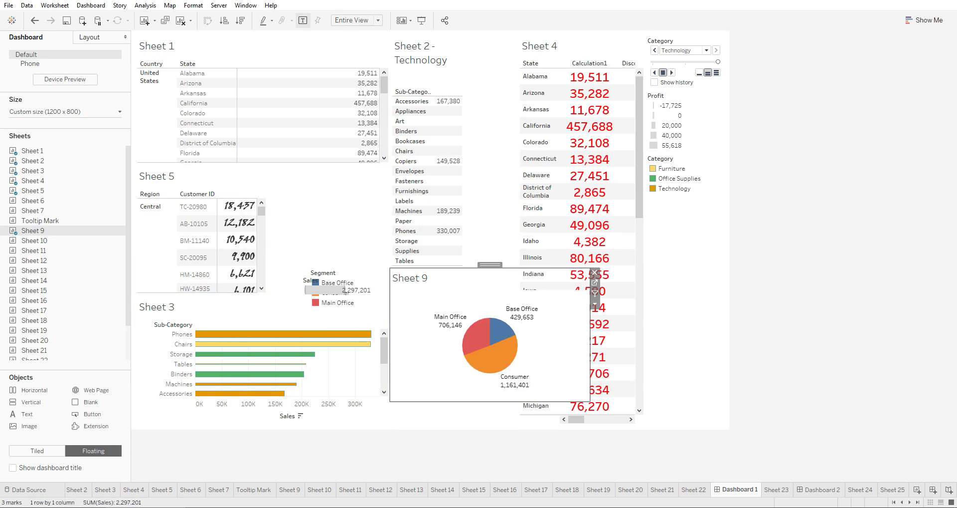
mouse_move(490, 265)
left_mouse_down()
mouse_move(498, 276)
mouse_move(492, 265)
left_mouse_up()
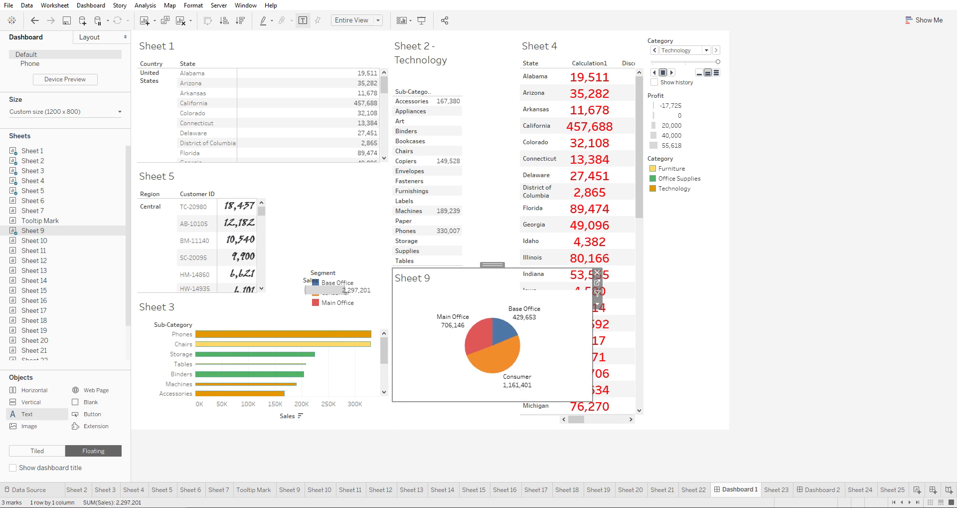
Add a floating text object reading "Sales" just above the bars of Sheet 3 and nudge it into place.
left_click_drag(27, 414, 197, 322)
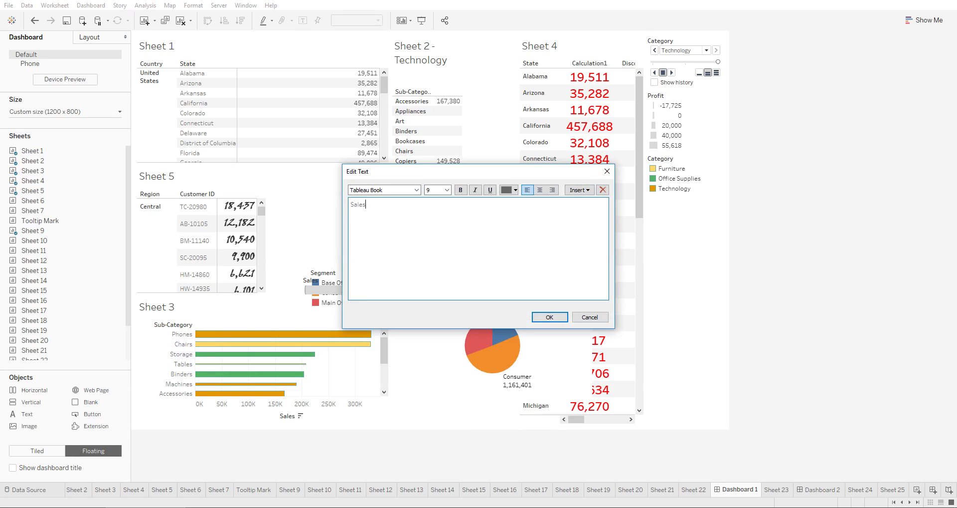
left_click(550, 316)
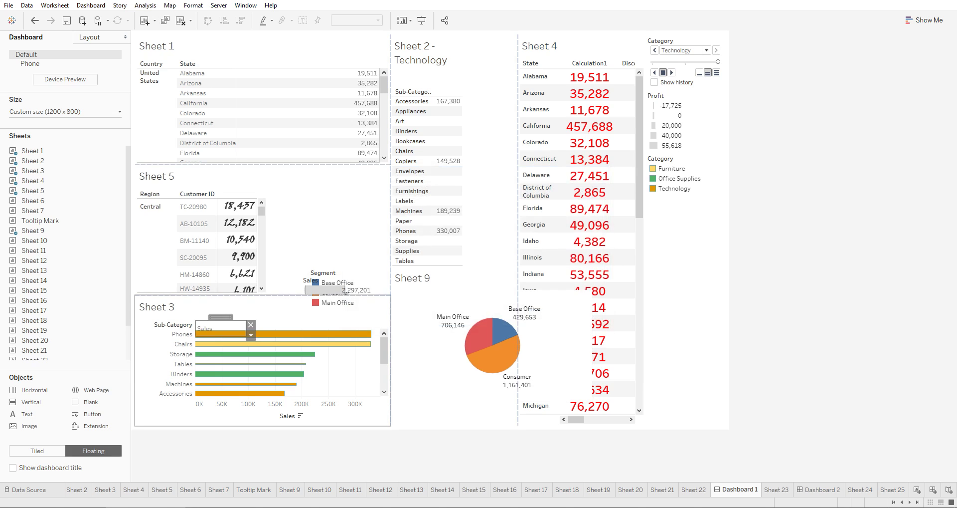
left_click_drag(221, 317, 220, 313)
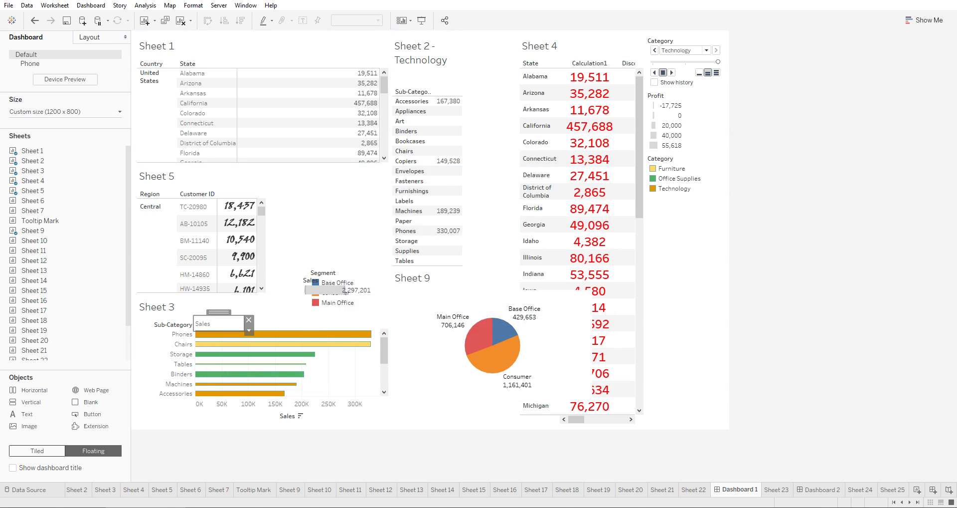
left_click(38, 451)
left_click(94, 450)
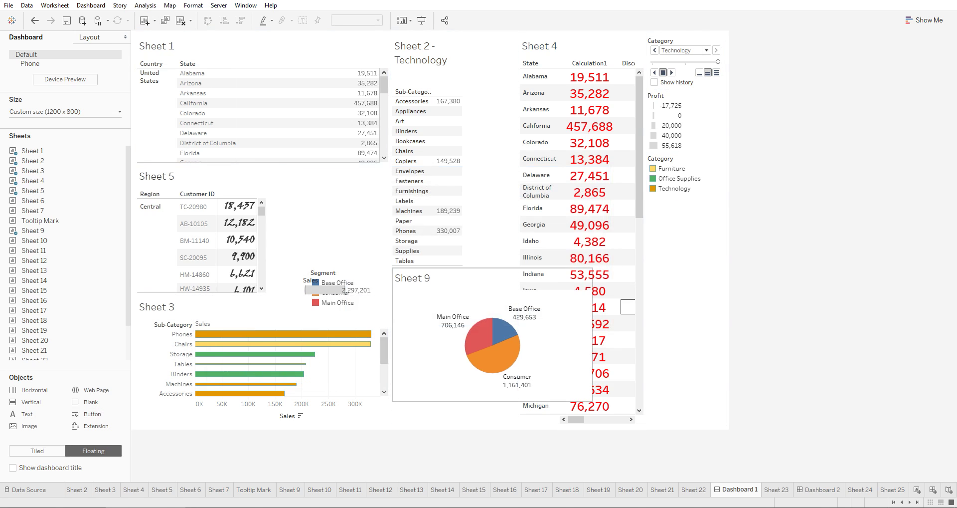
Insert the floating image cropped-giphy-1.gif and shrink it to a small picture between the Sheet 2 and Sheet 4 headings.
left_click_drag(29, 426, 479, 66)
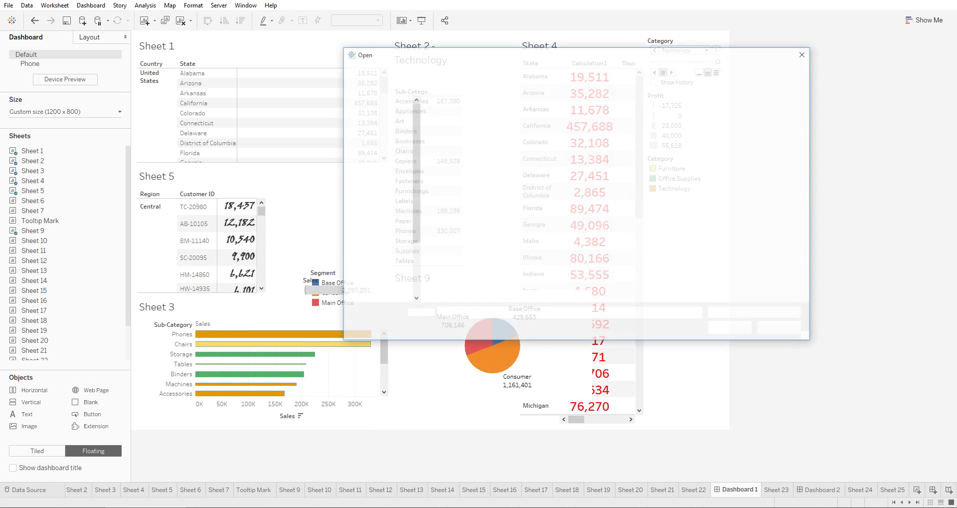
double_click(673, 124)
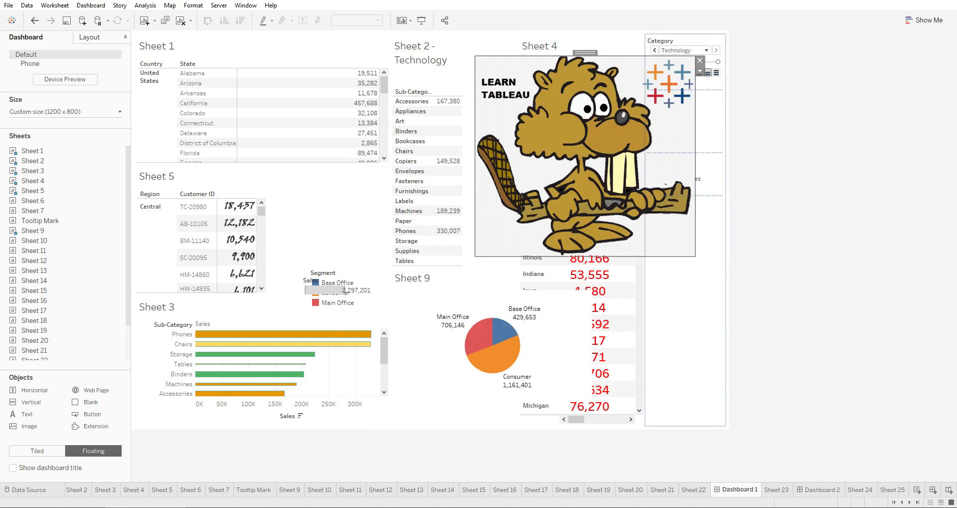
left_click_drag(696, 256, 545, 126)
key("Delete")
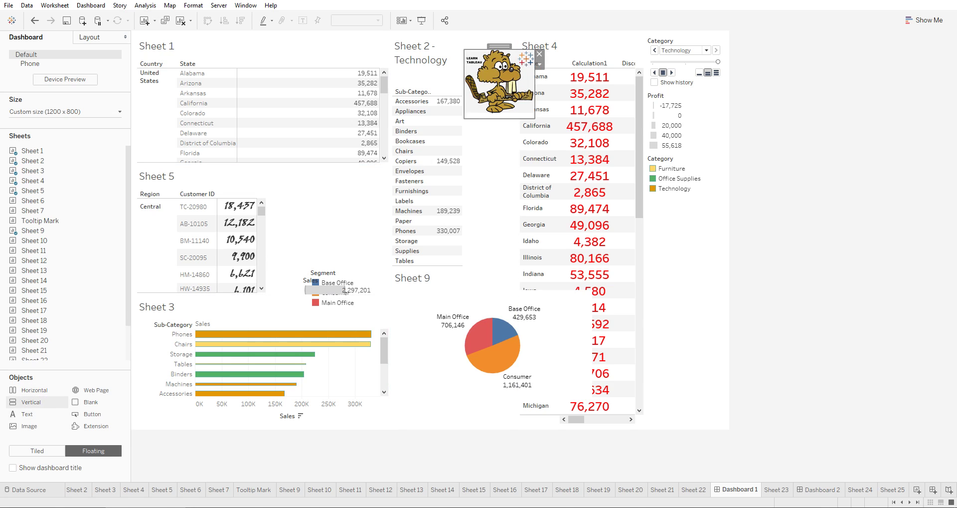
Add a floating text object reading "Sample" above the pie chart in Sheet 9.
left_click_drag(27, 414, 469, 289)
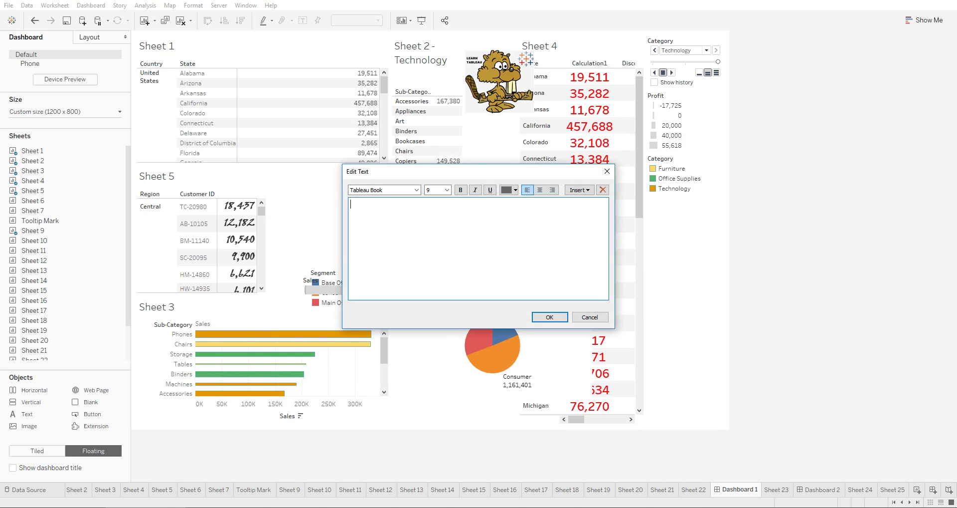
type("Sample")
left_click(549, 317)
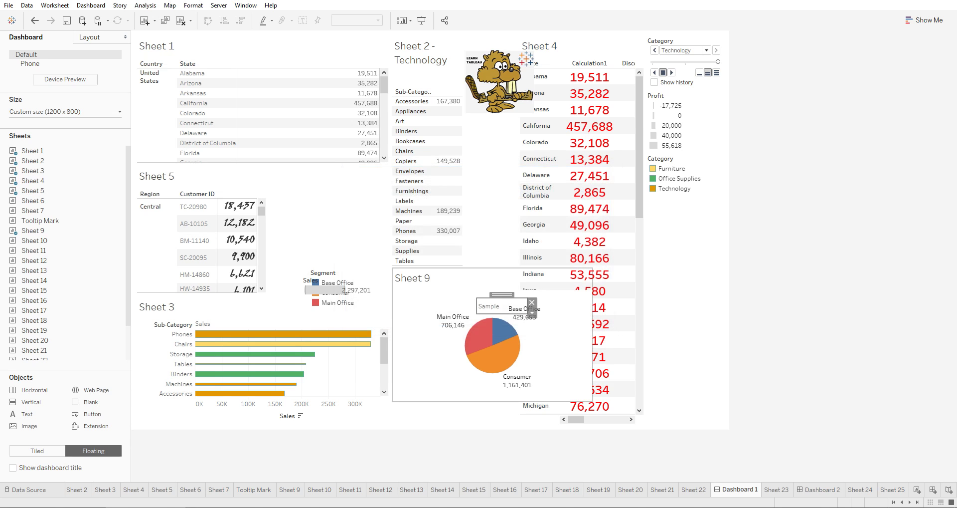
Format the "Sample" text as 24 pt black and widen its box until the whole word fits.
double_click(492, 307)
key("ctrl+a")
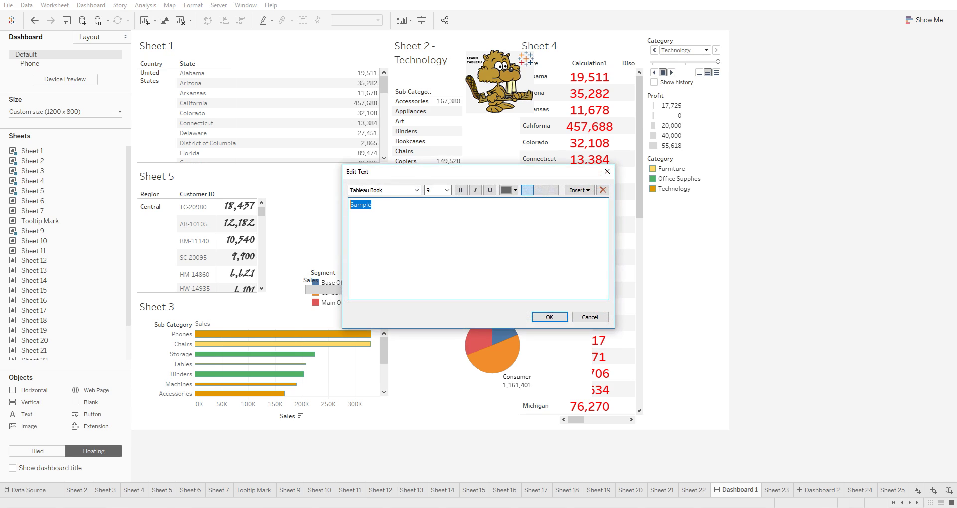
left_click(446, 189)
left_click(438, 287)
left_click(515, 189)
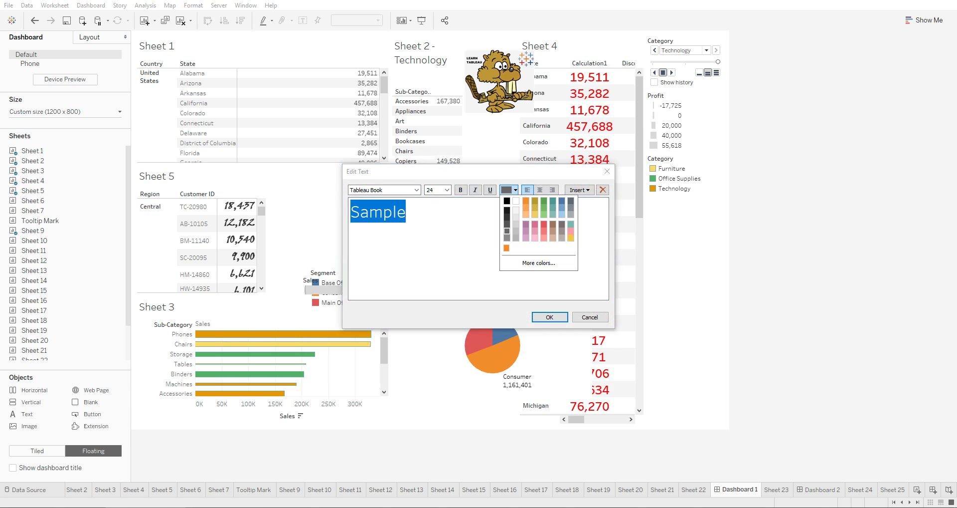
left_click(507, 201)
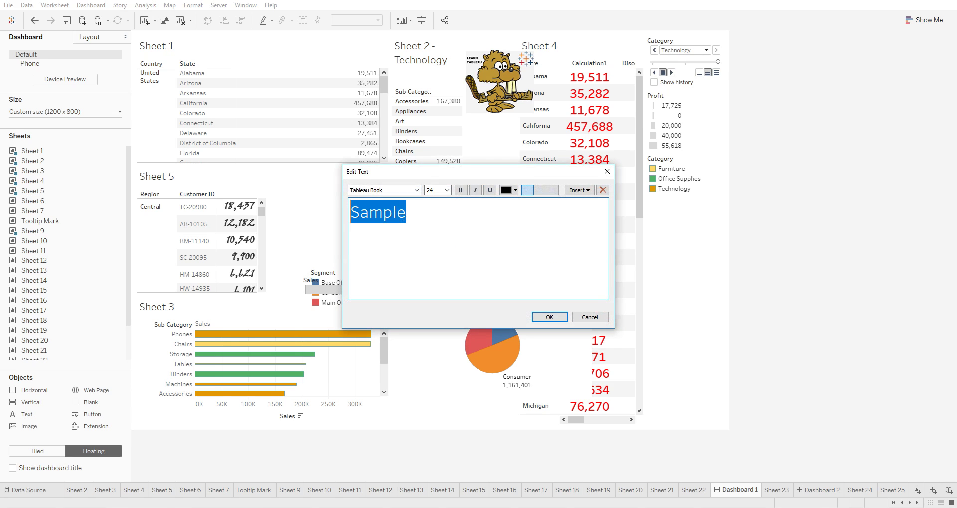
key("Return")
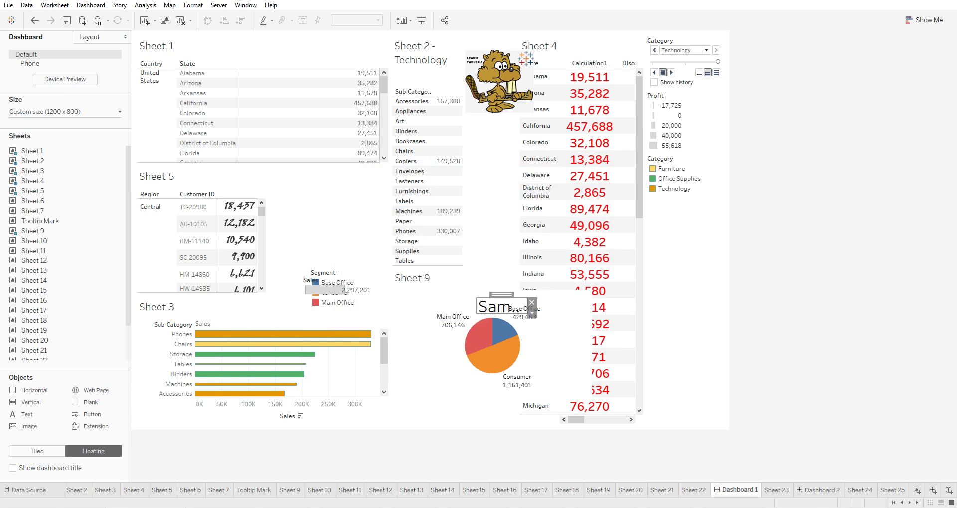
left_click_drag(477, 302, 435, 302)
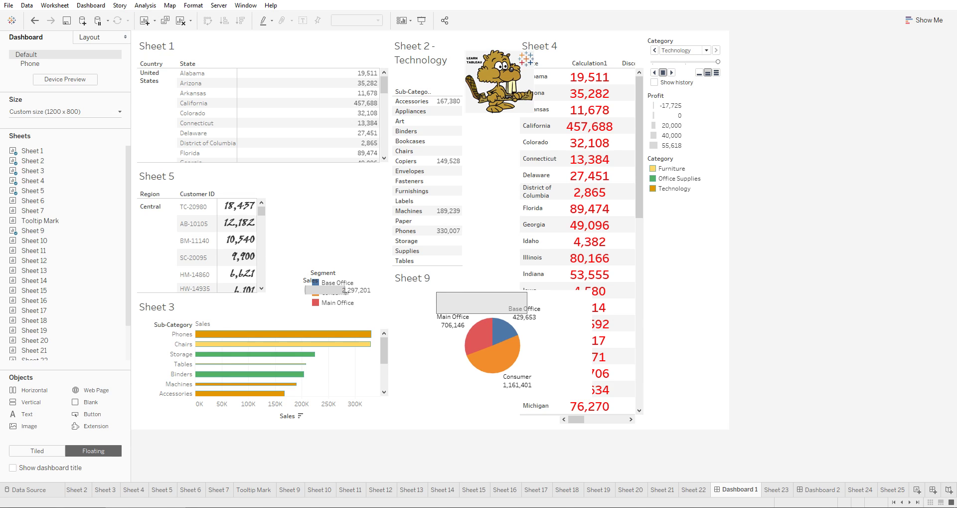
left_click_drag(29, 426, 107, 357)
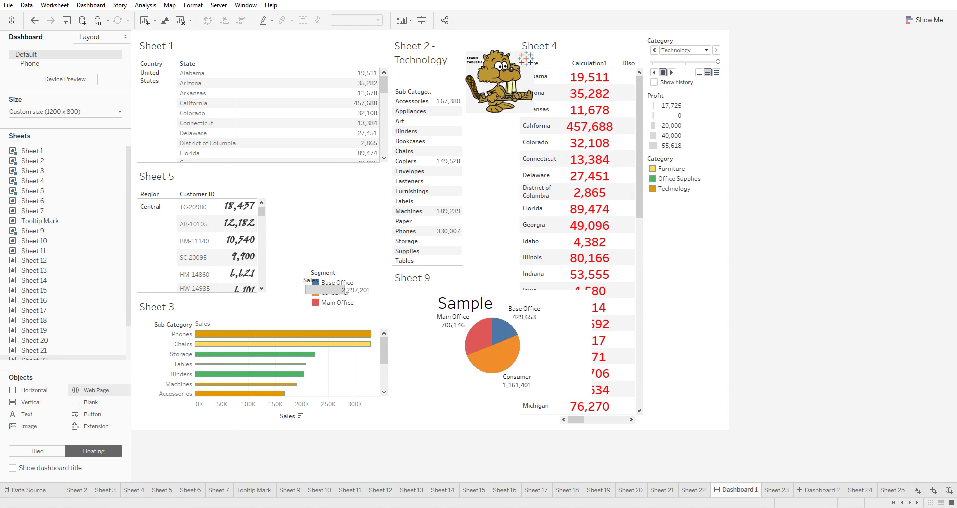
Embed passingbi.com as a floating web page over the middle of the dashboard and browse its content.
left_click_drag(96, 390, 301, 185)
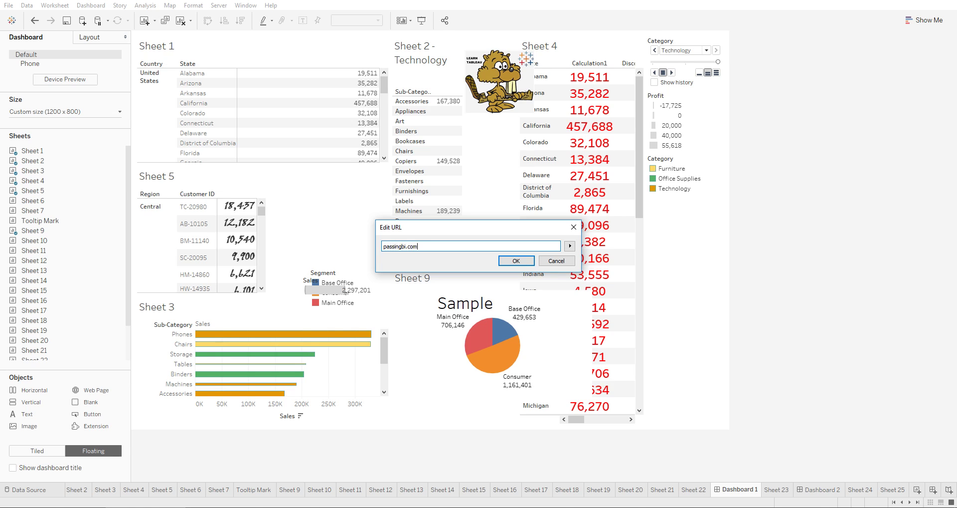
key("Return")
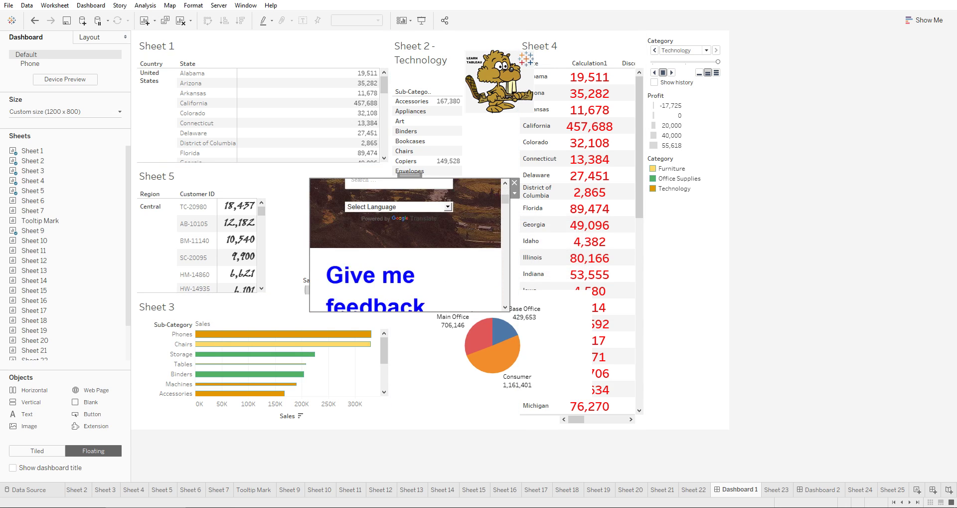
scroll(405, 245, "down", 10)
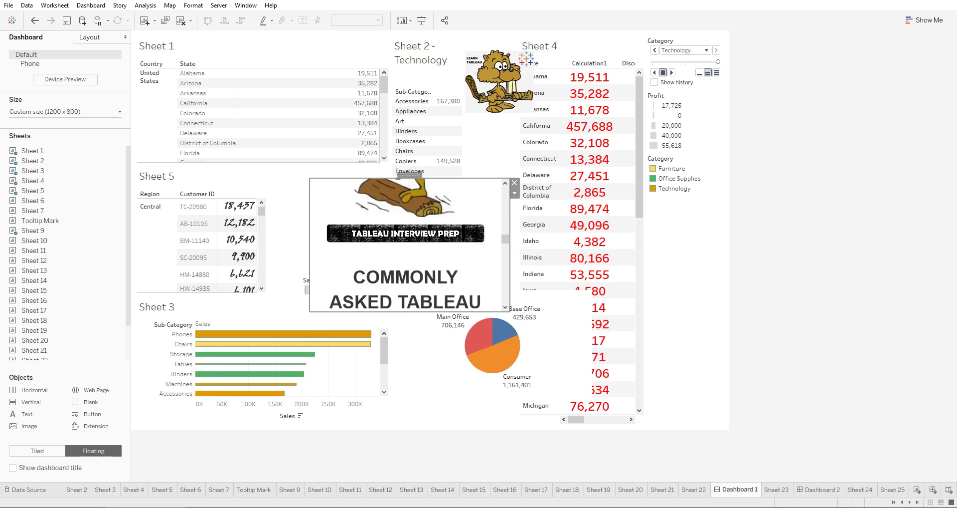
scroll(405, 244, "down", 5)
left_click_drag(505, 246, 505, 209)
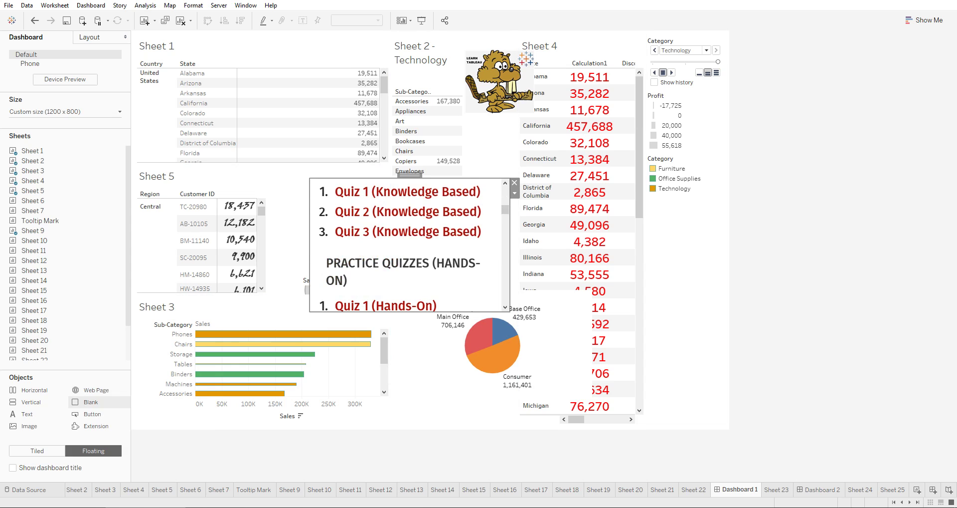
Place a floating blank object over Sheet 1 and resize it to about 519 by 265 to cover the whole view.
left_click_drag(91, 402, 134, 34)
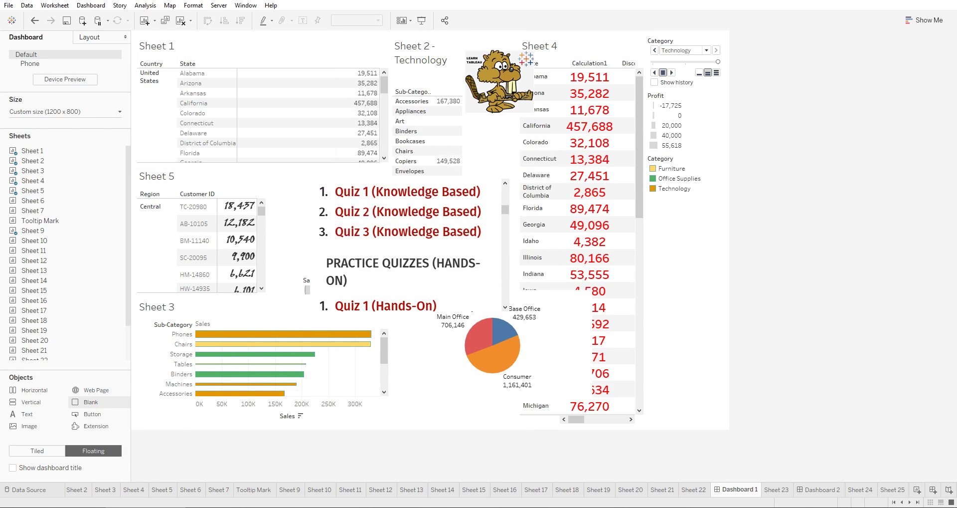
left_click_drag(335, 168, 393, 168)
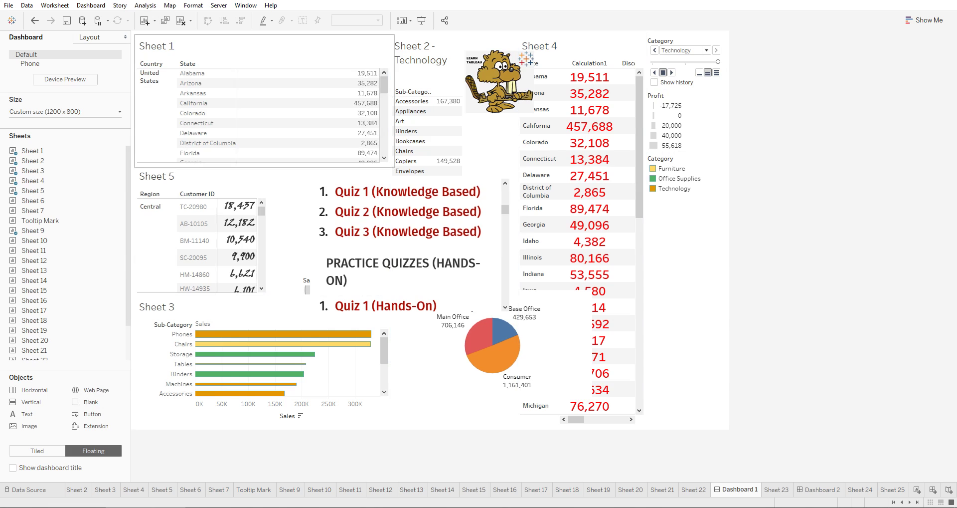
left_click(369, 50)
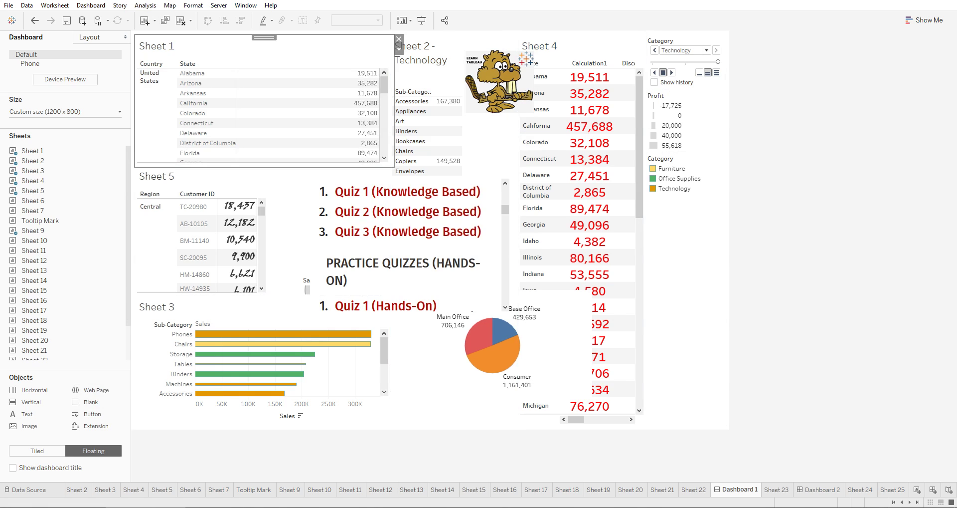
Test selecting marks in Sheet 5, Sheet 4 and the covered Sheet 1, and inspect the blank object's options.
left_click(196, 206)
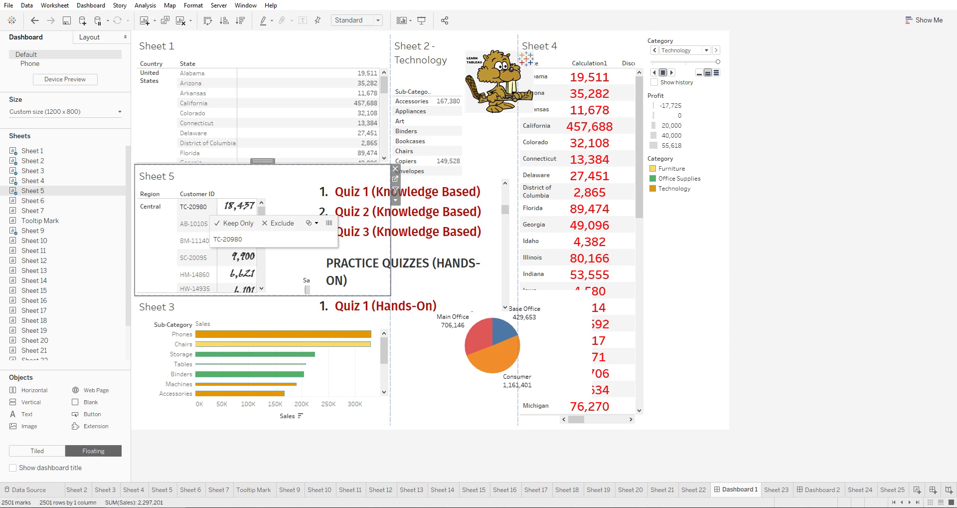
left_click(572, 141)
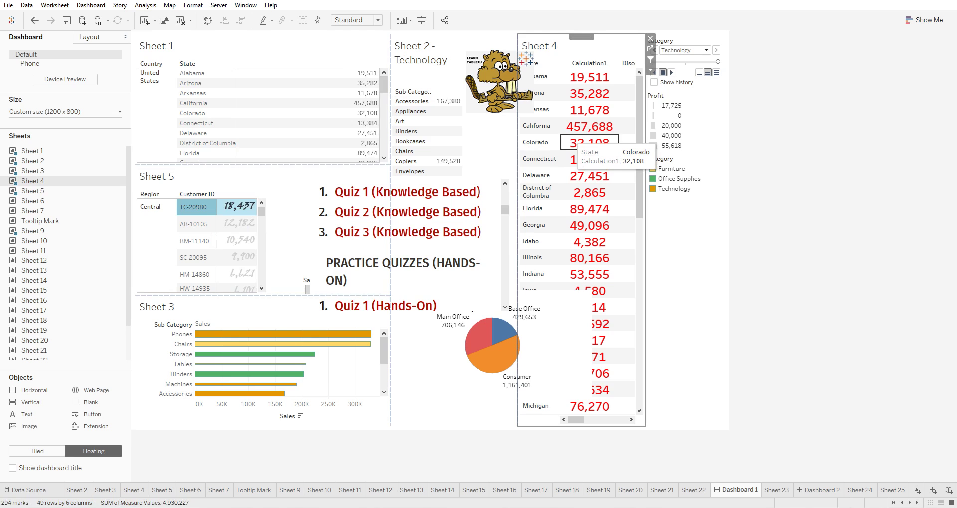
left_click(590, 143)
left_click(299, 110)
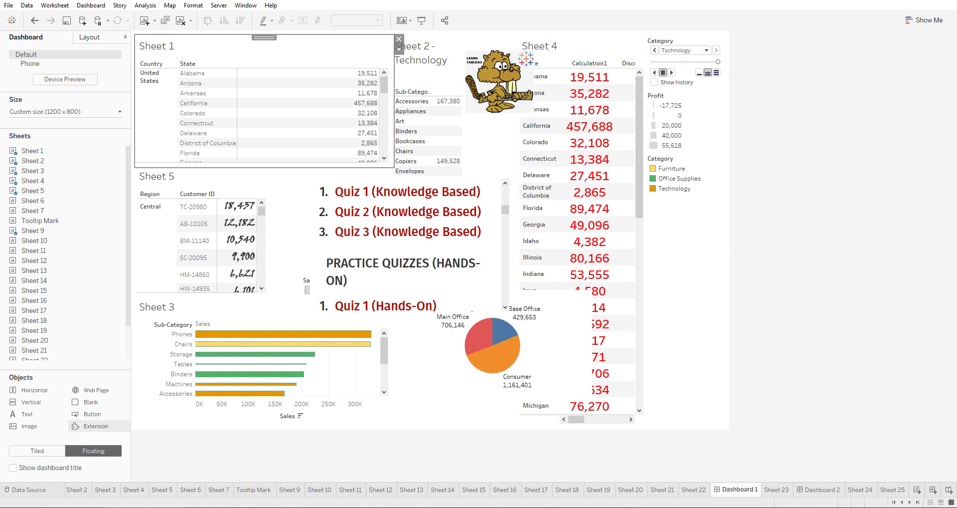
right_click(264, 113)
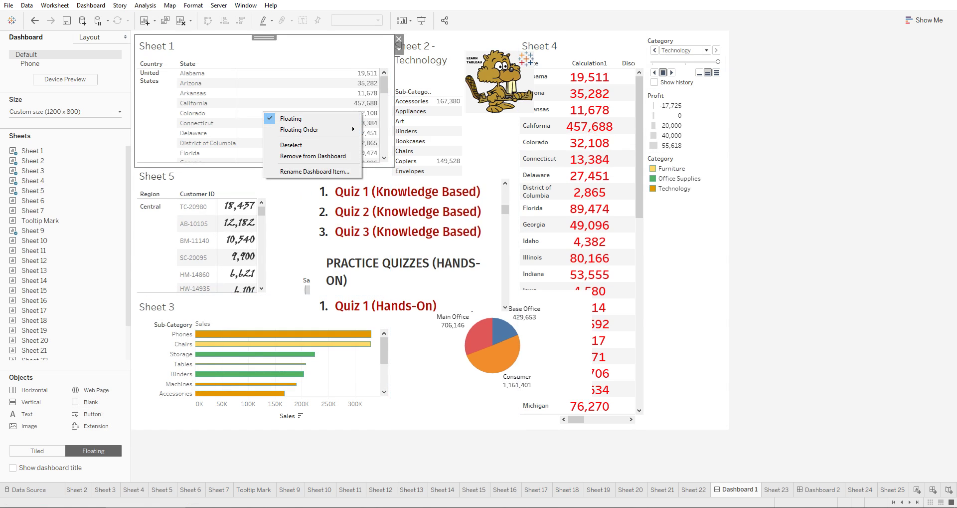
key("Escape")
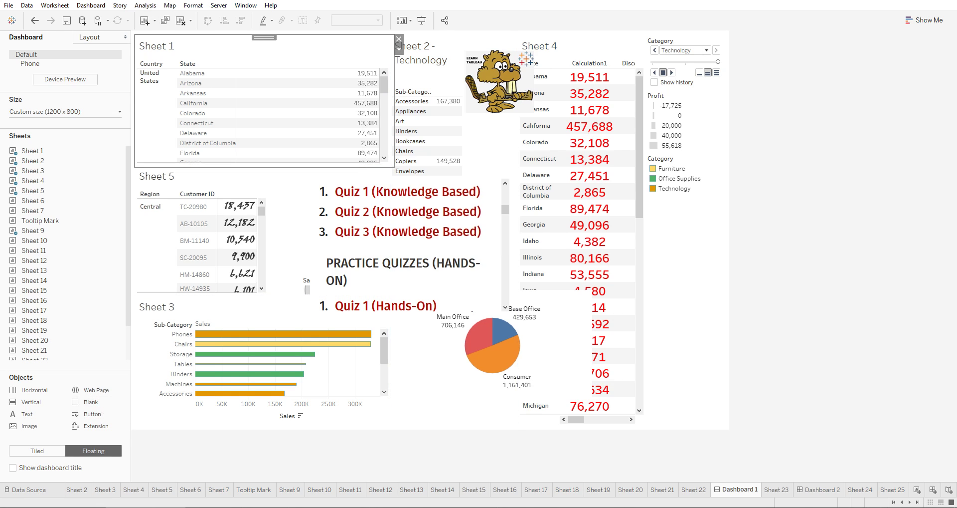
Set the background of the blank object over Sheet 1 to white at 100% opacity.
left_click(89, 37)
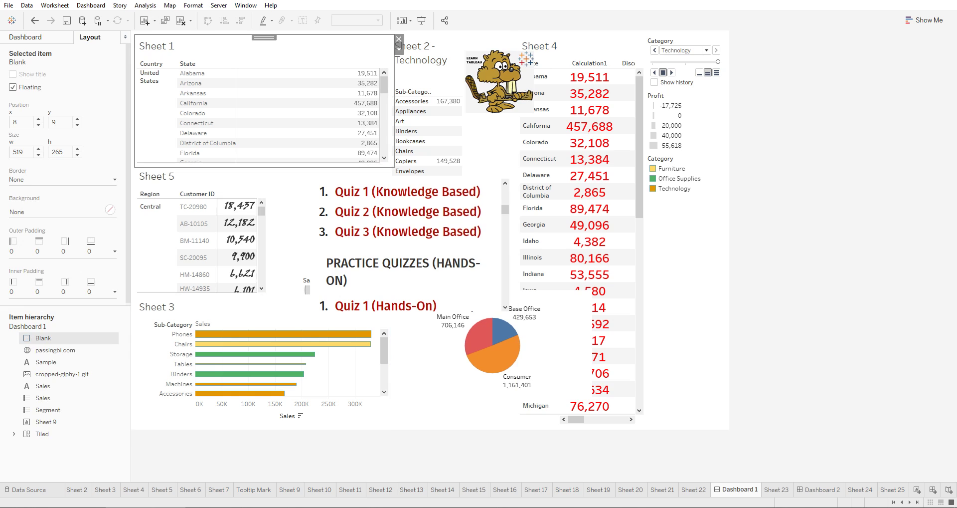
left_click(60, 212)
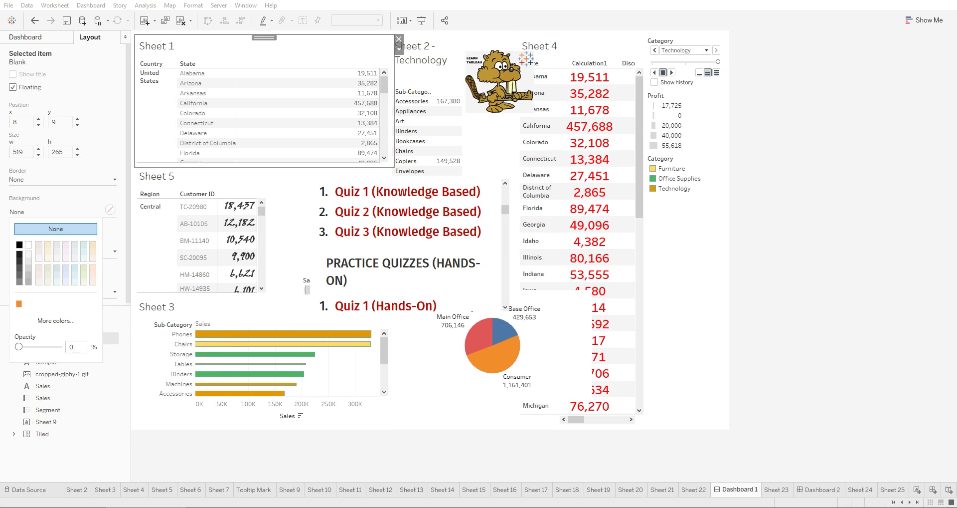
left_click(28, 245)
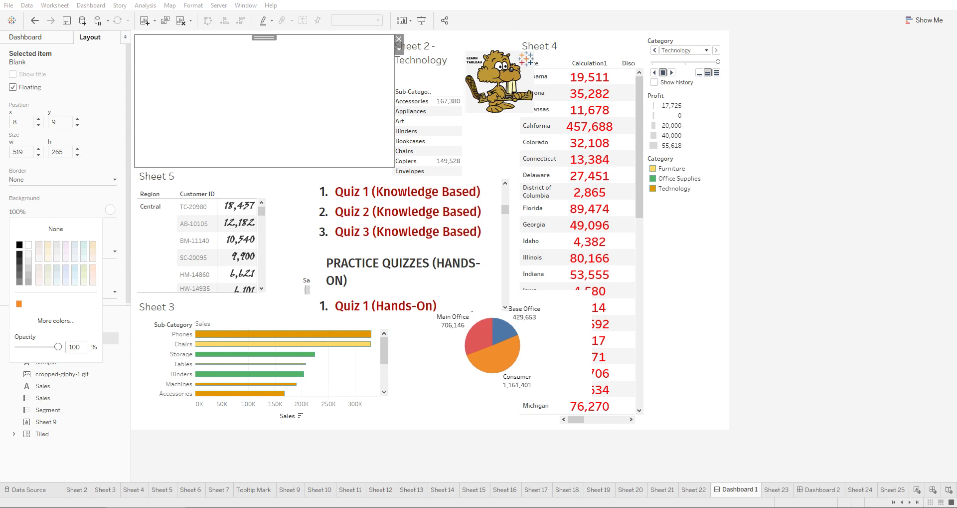
left_click(798, 260)
left_click(261, 109)
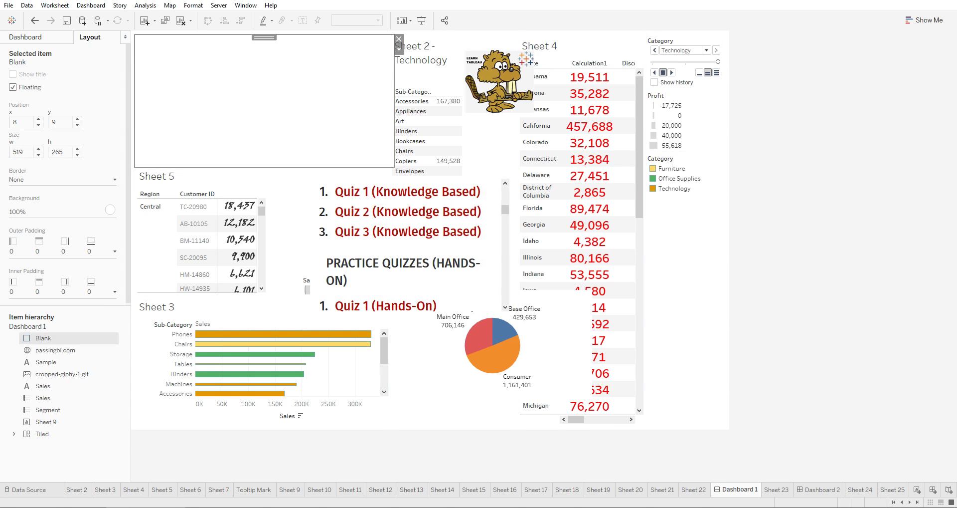
Add a solid black border line around the floating blank object covering Sheet 1.
left_click(114, 179)
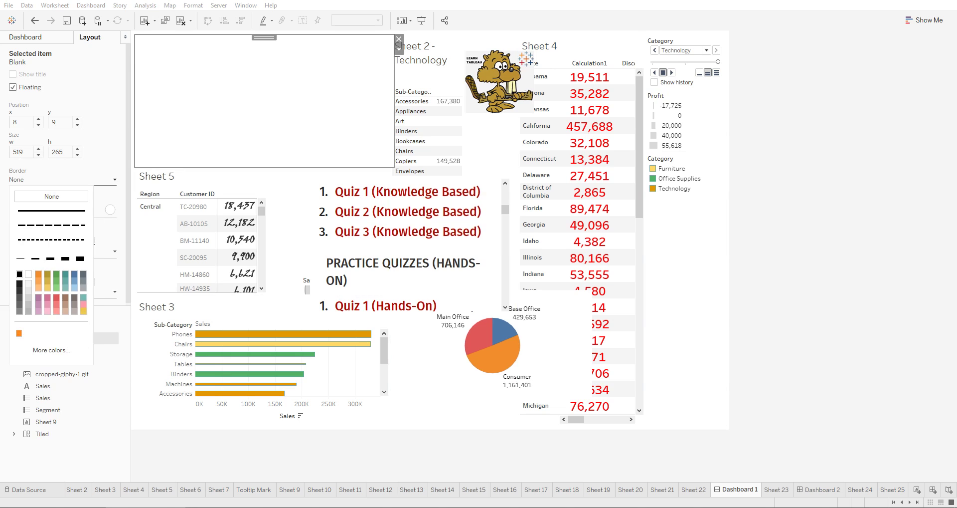
left_click(52, 210)
key("Escape")
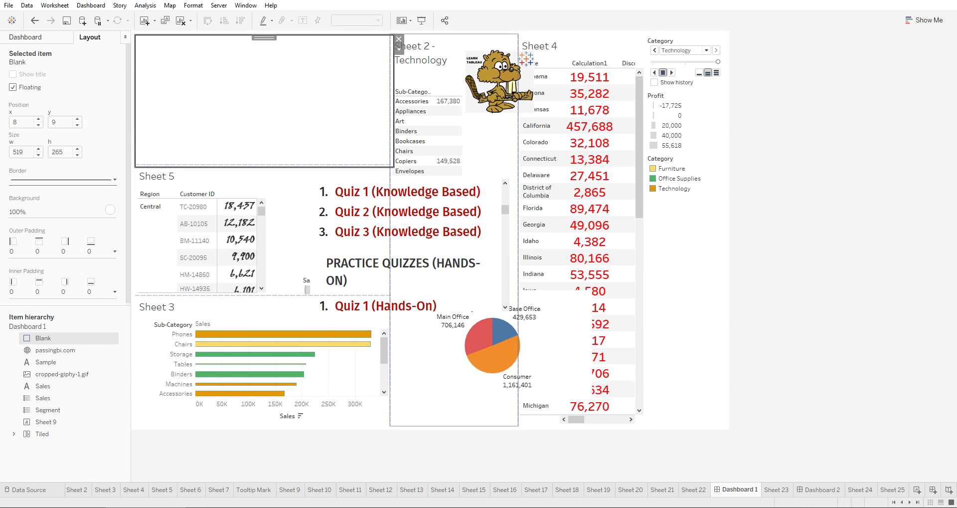
left_click(792, 214)
left_click(279, 109)
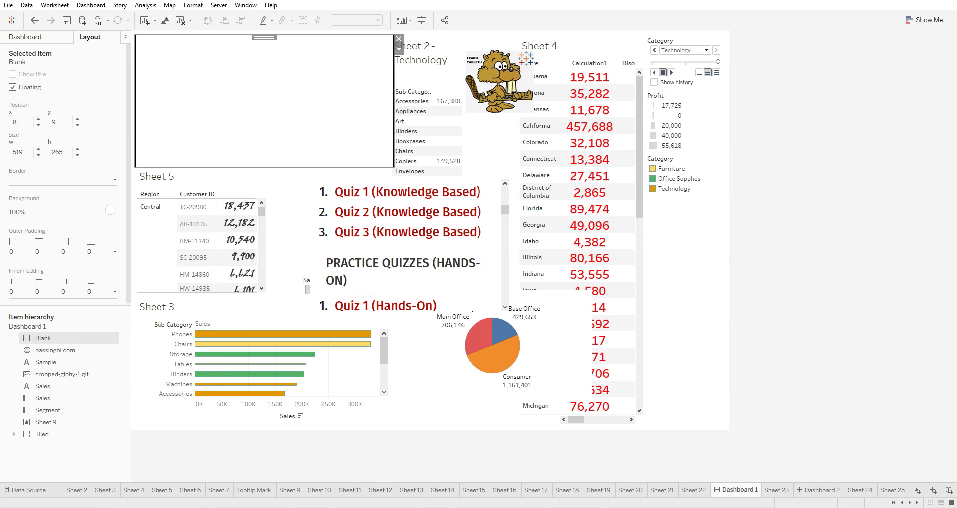
Reposition the floating blank object to x 13 and y 17.
left_click(38, 119)
left_click(38, 119)
left_click(39, 119)
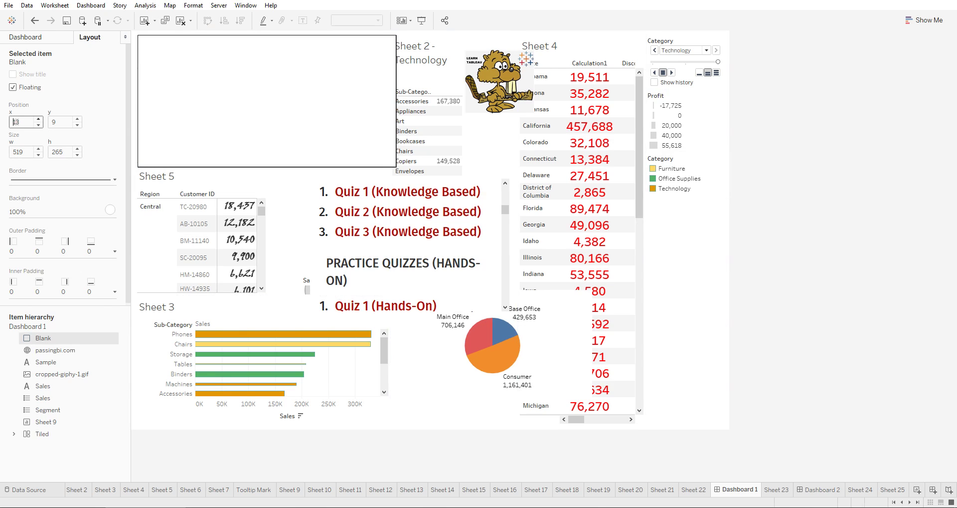
left_click(38, 119)
left_click(78, 119)
scroll(52, 122, "up", 7)
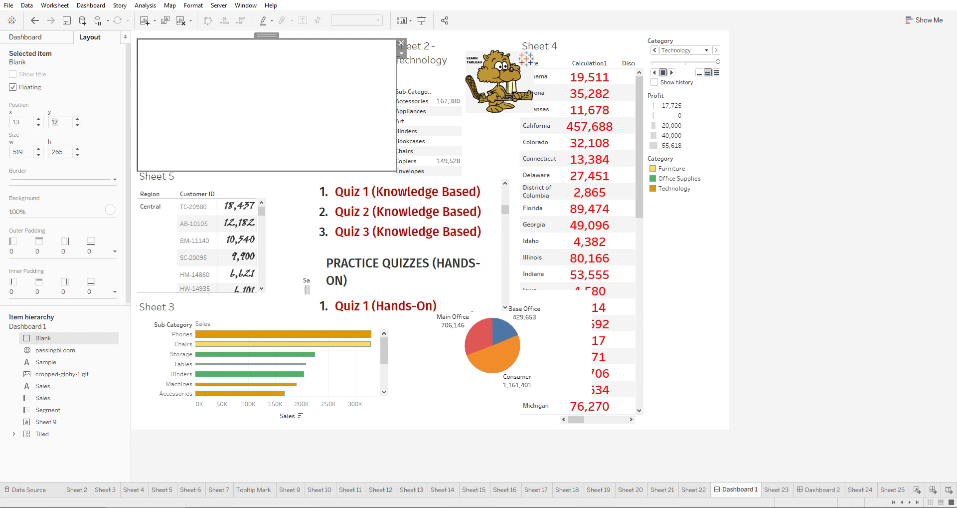
Resize the blank object to 522 by 267 and shift its x position to 19.
left_click(20, 152)
scroll(20, 151, "up", 3)
left_click(78, 149)
left_click(77, 149)
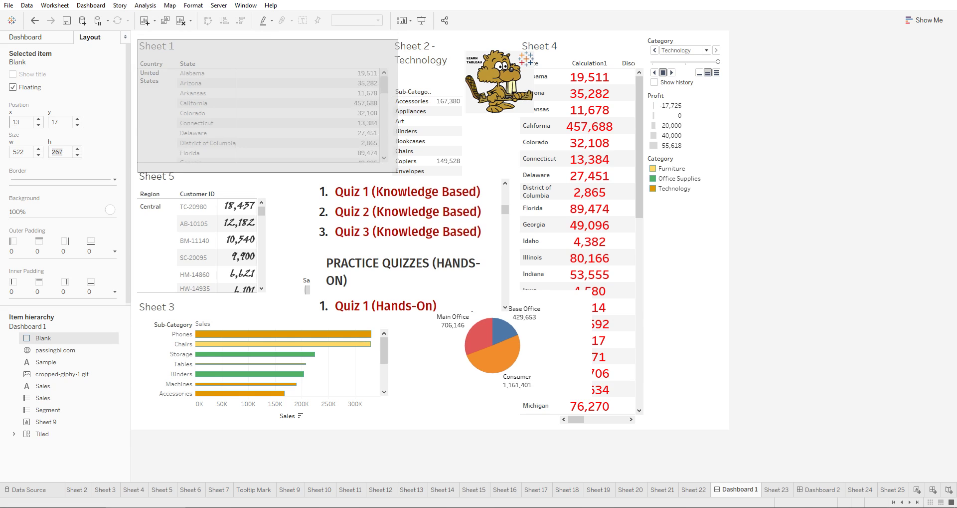
left_click(38, 119)
left_click(38, 119)
left_click(39, 120)
scroll(13, 121, "up", 3)
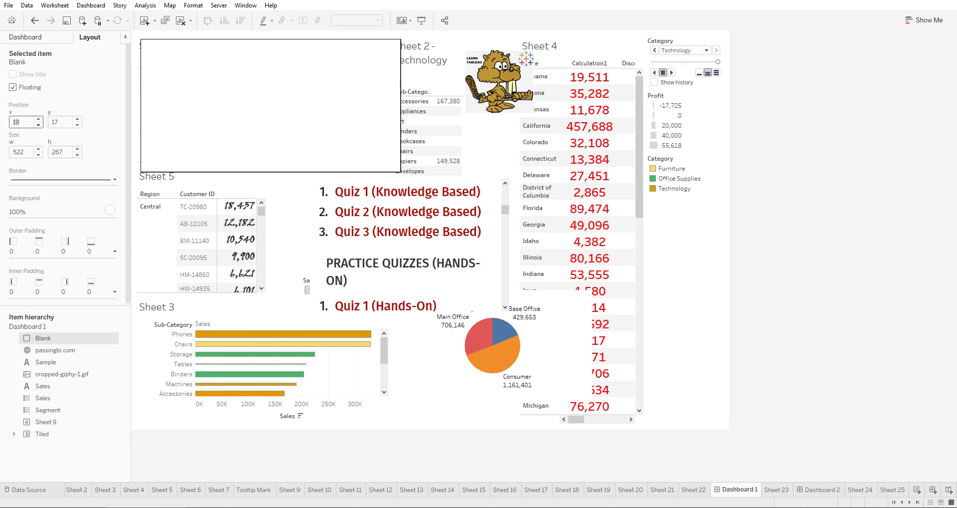
Place a floating button object beside the pie chart, overlapping Sheet 4, and review its available options.
left_click(26, 37)
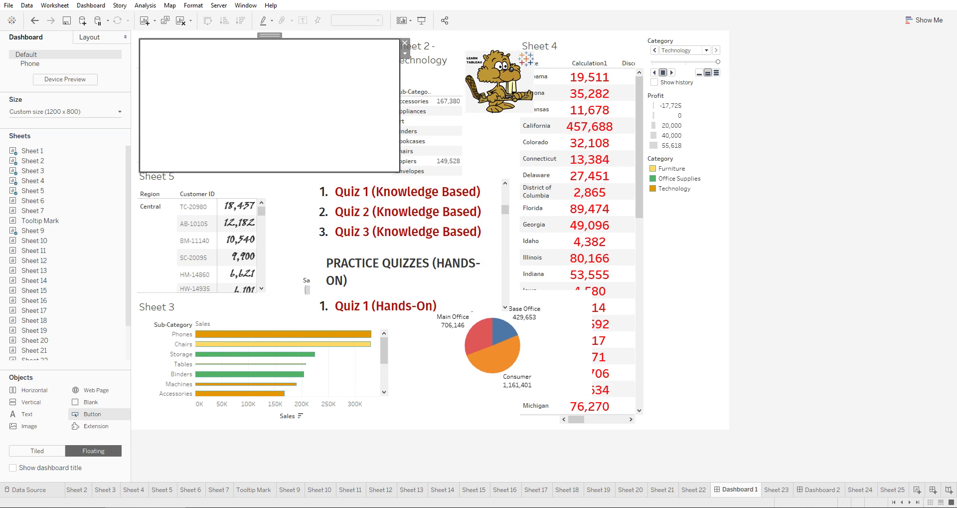
left_click_drag(92, 414, 505, 285)
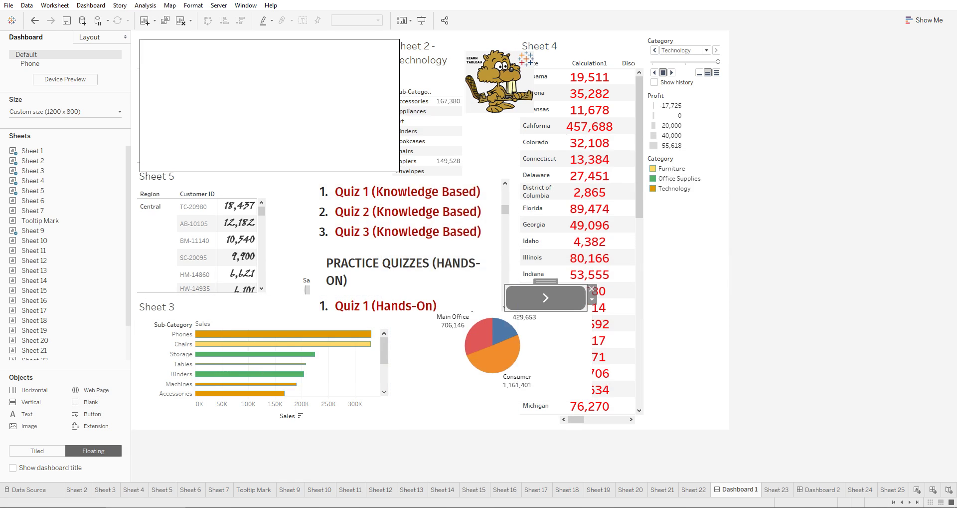
left_click(592, 300)
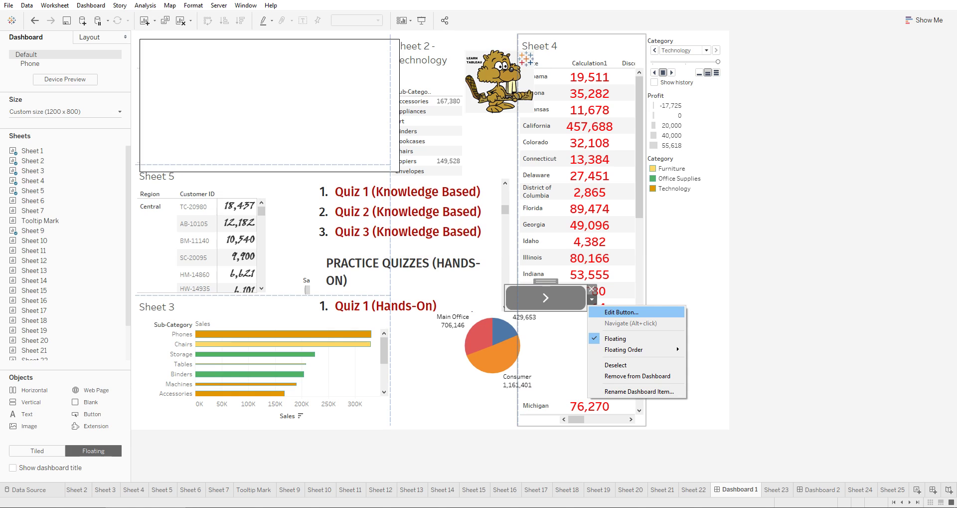
key("Escape")
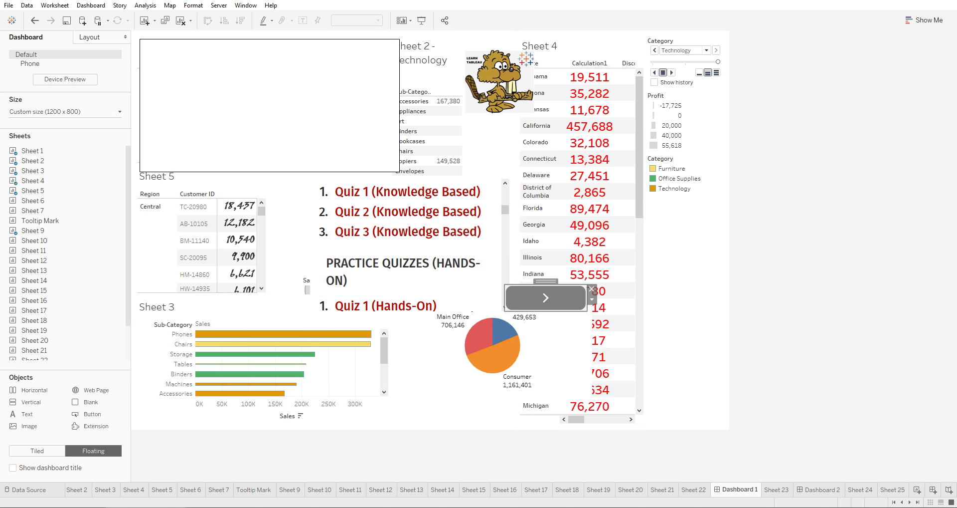
Edit the floating button and choose the red Subscribe picture 5354b as its image.
left_click(592, 299)
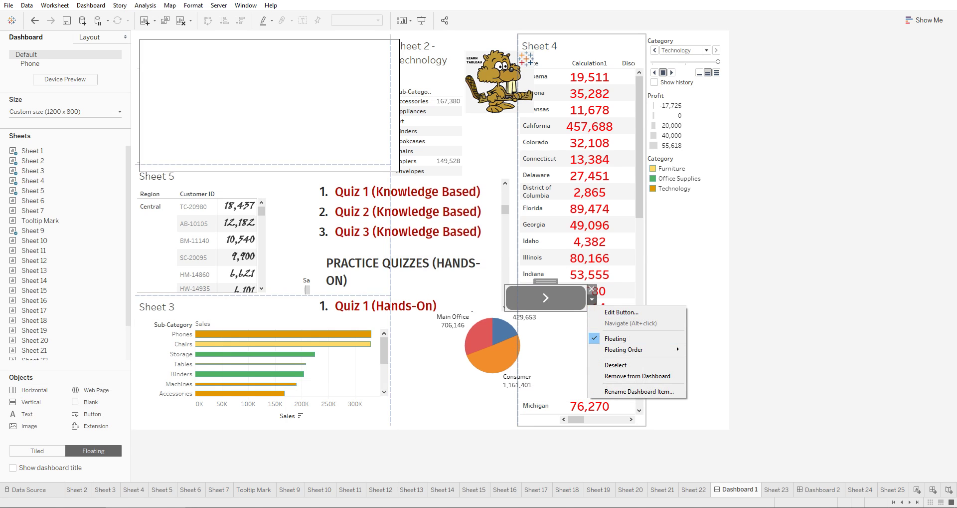
left_click(621, 312)
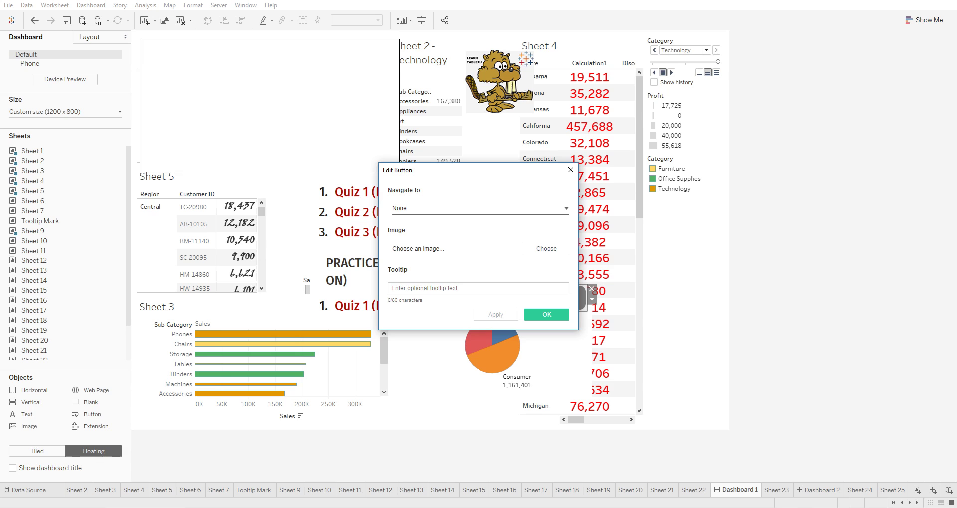
left_click(546, 248)
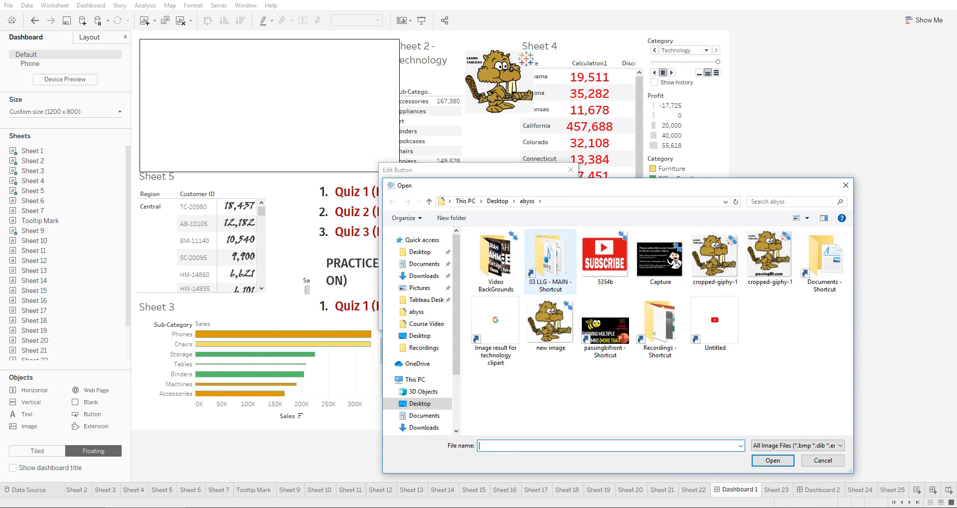
left_click(715, 258)
double_click(605, 257)
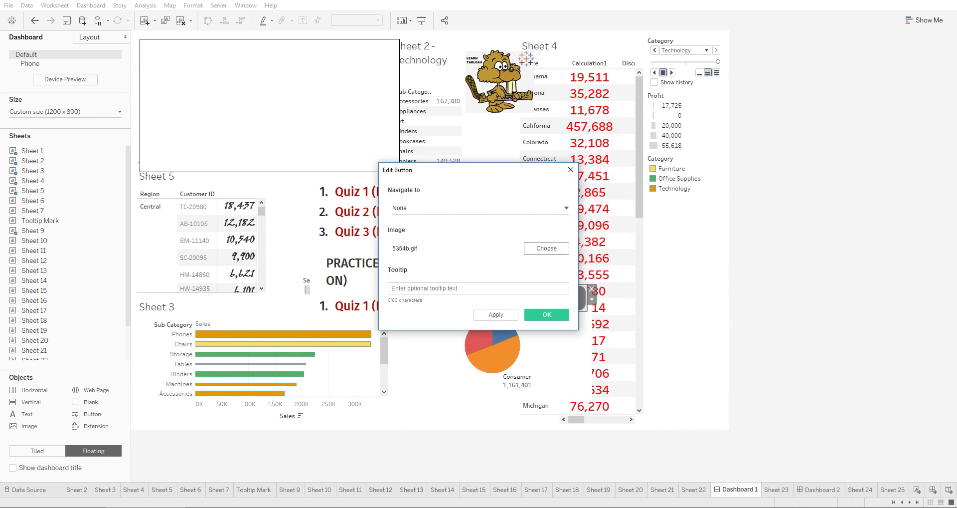
Set the button to navigate to Sheet 1, and place it enlarged over the lower part of Sheet 2.
left_click(566, 207)
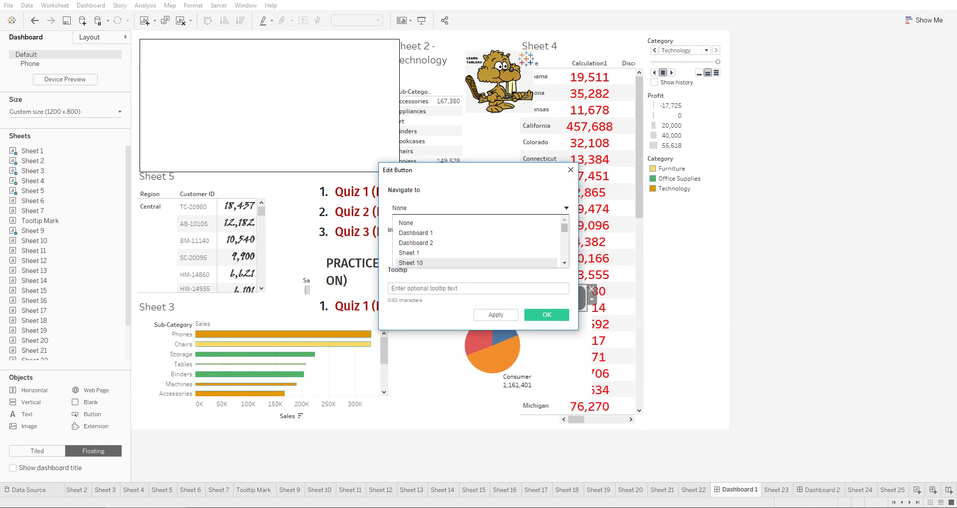
scroll(478, 243, "down", 2)
scroll(478, 262, "up", 2)
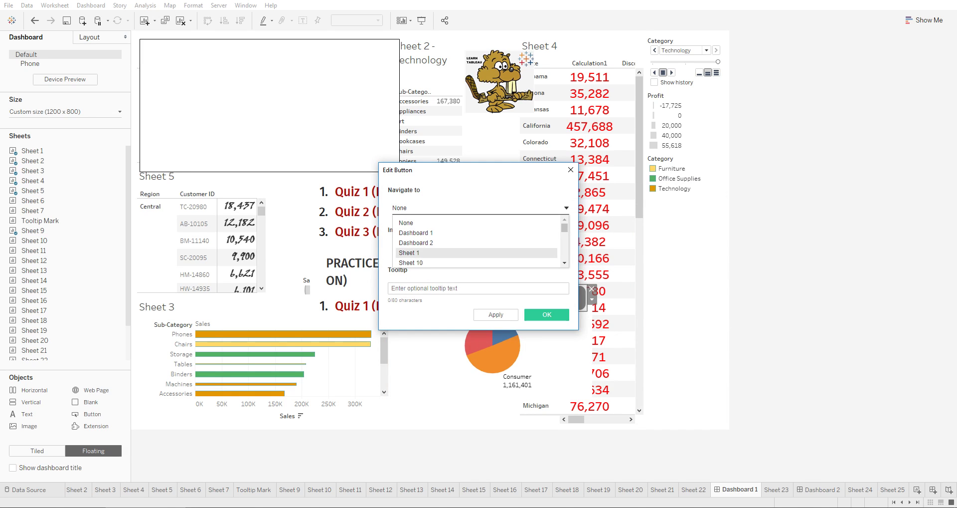
left_click(409, 253)
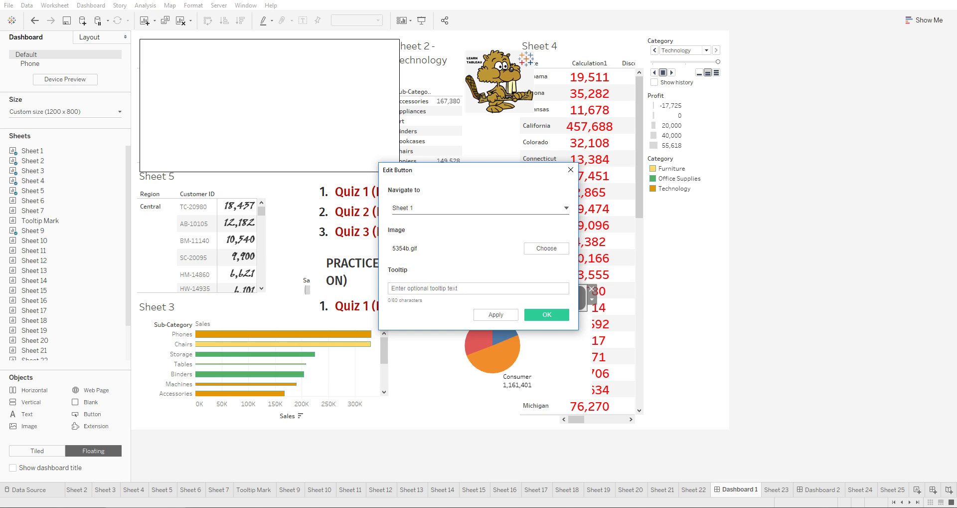
left_click(478, 208)
left_click(448, 253)
left_click(546, 315)
left_click_drag(654, 282, 556, 126)
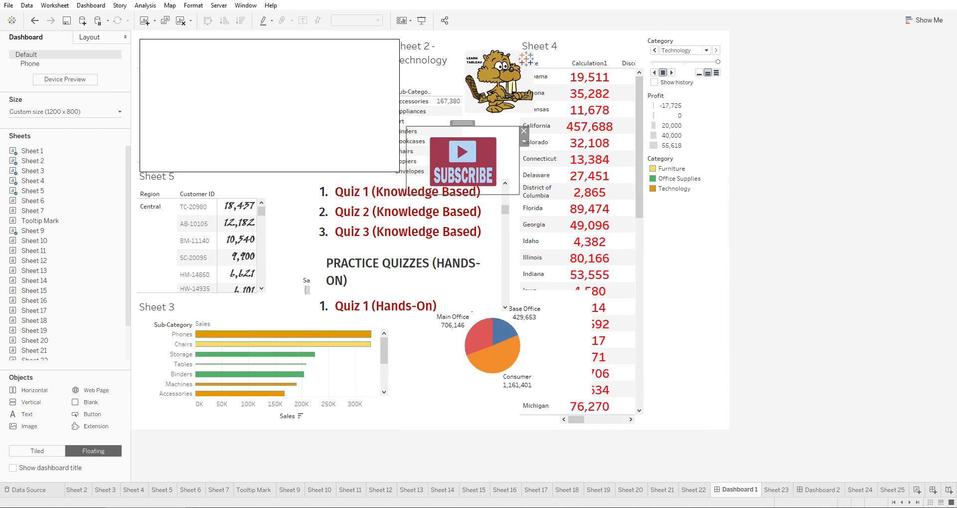
Test the Subscribe button's navigation to Sheet 1, and return to Dashboard 1 after viewing Dashboard 2.
right_click(471, 158)
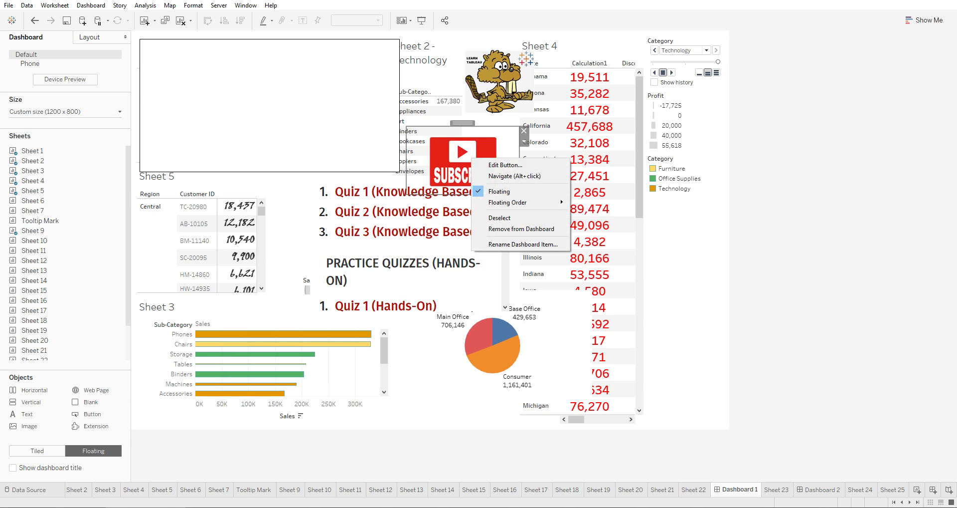
left_click(514, 175)
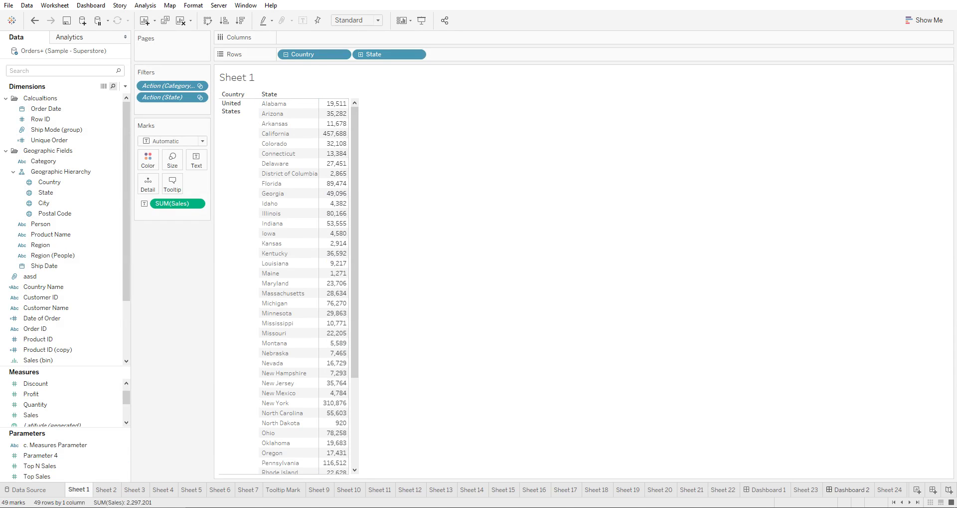
left_click(849, 489)
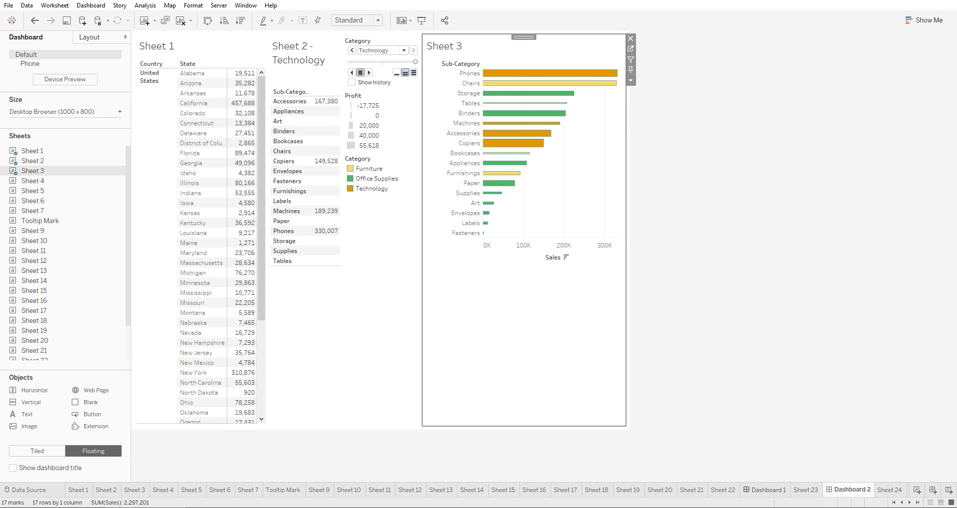
left_click(764, 489)
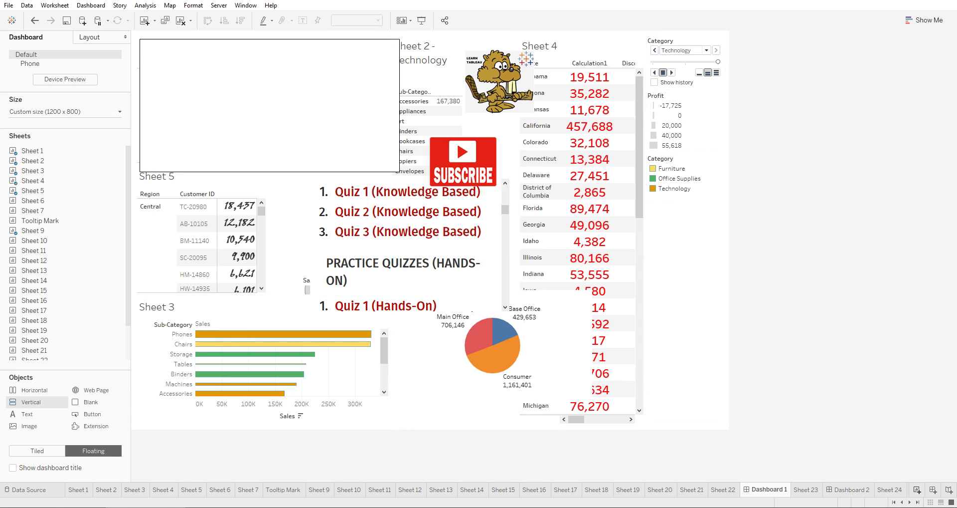
Create a new dashboard and place a floating horizontal container in its left half.
key("ctrl+m")
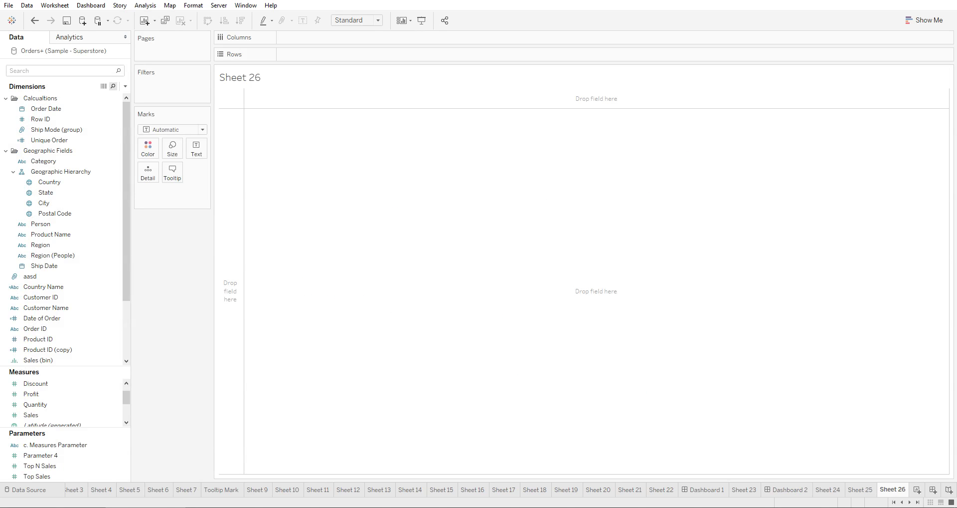
left_click(934, 490)
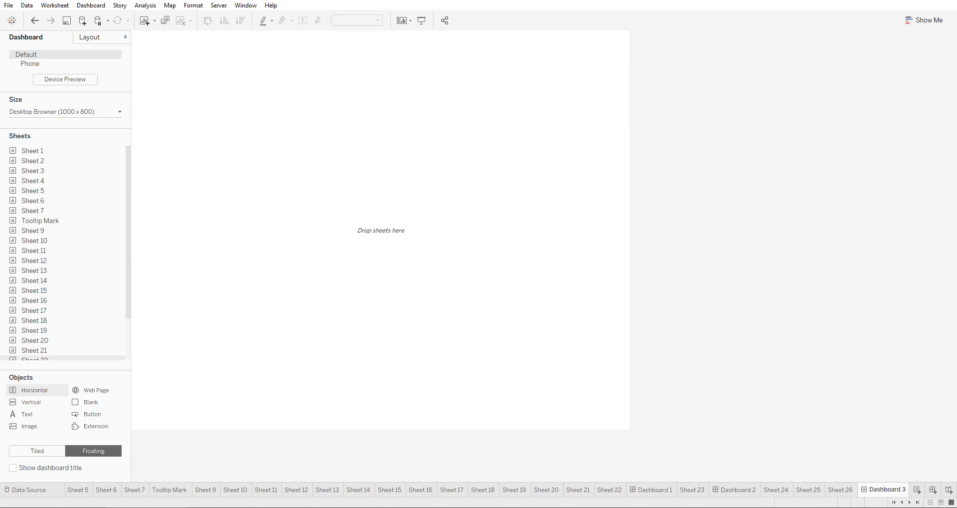
left_click_drag(35, 390, 182, 146)
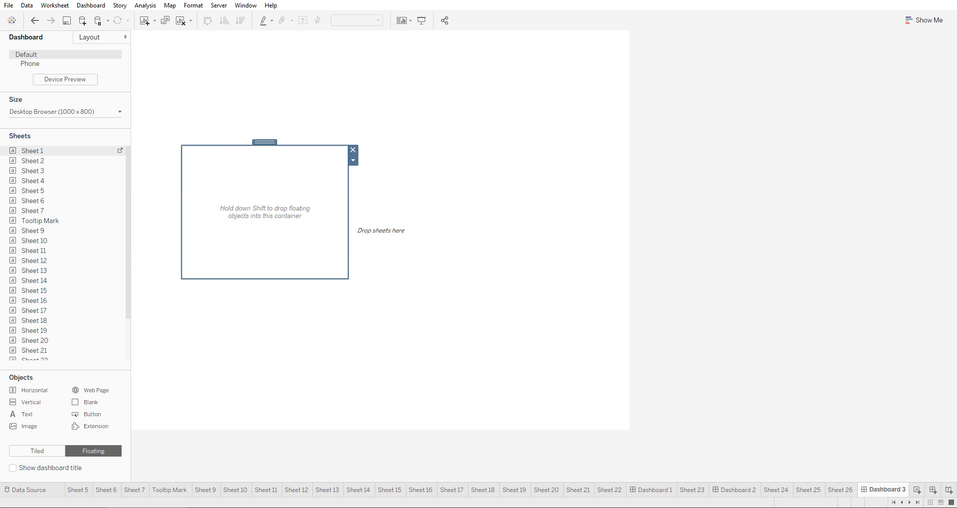
Add Sheet 1 and Sheet 2 side by side inside the floating horizontal container.
left_click_drag(33, 160, 214, 192)
key("shift")
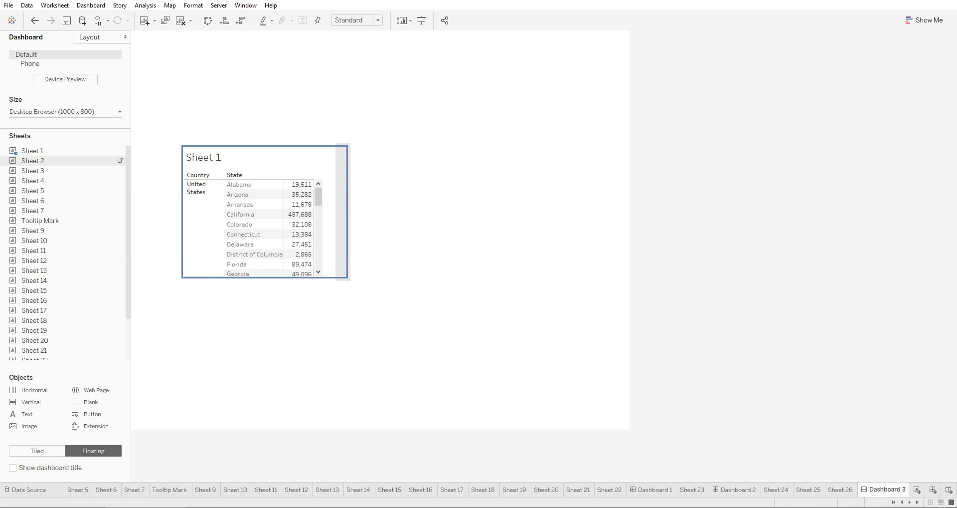
left_click_drag(339, 205, 340, 204)
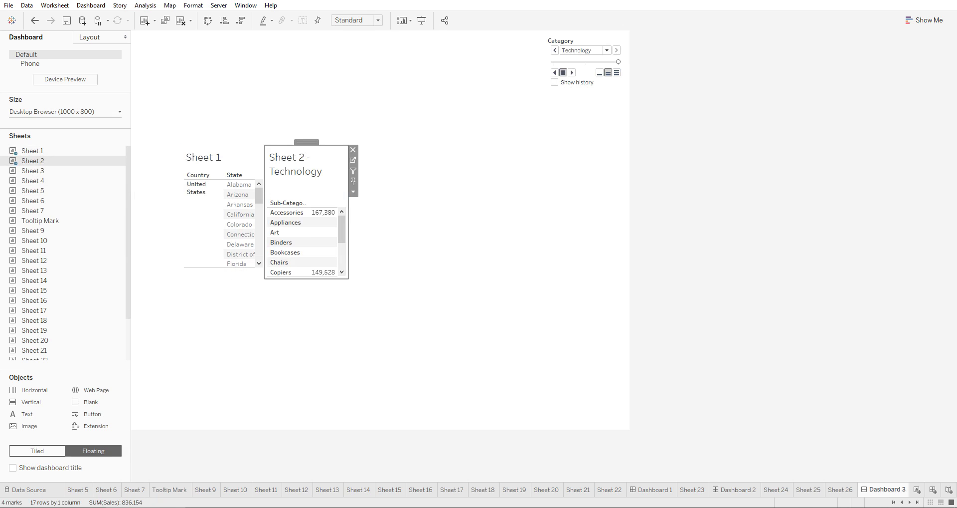
Add tiled sheets to the dashboard: Sheet 3, Sheet 5 to its right, and Sheet 6 across the full width below them.
left_click(37, 450)
left_click_drag(34, 170, 260, 209)
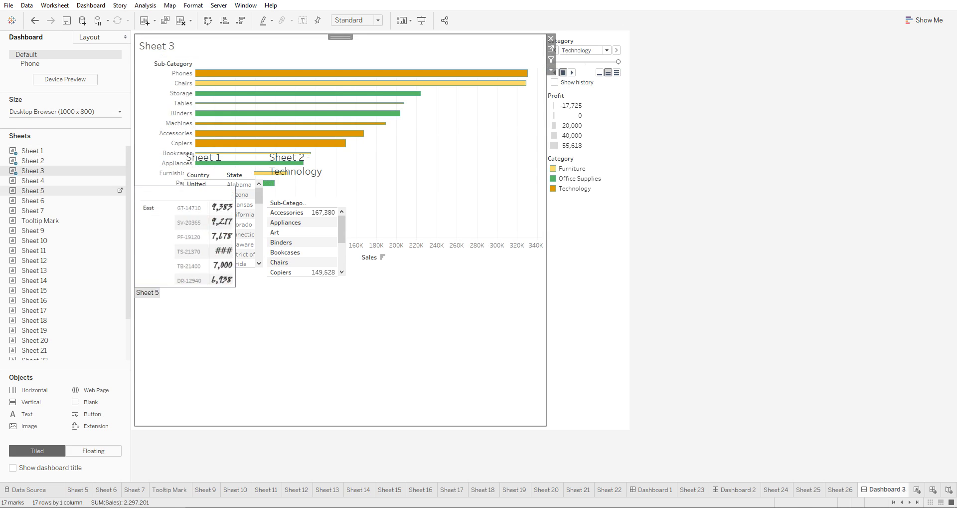
mouse_move(33, 191)
left_mouse_down()
mouse_move(319, 135)
mouse_move(464, 215)
mouse_move(444, 225)
left_mouse_up()
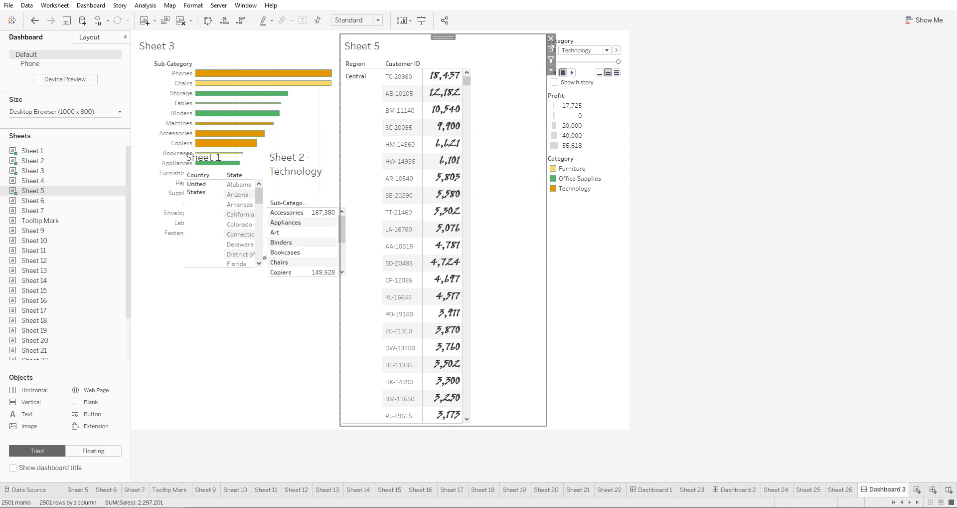
mouse_move(32, 210)
left_mouse_down()
mouse_move(143, 309)
mouse_move(335, 349)
mouse_move(339, 417)
mouse_move(341, 349)
mouse_move(374, 319)
left_mouse_up()
mouse_move(344, 436)
left_mouse_down()
mouse_move(341, 359)
mouse_move(342, 436)
mouse_move(345, 364)
mouse_move(342, 425)
mouse_move(349, 421)
left_mouse_up()
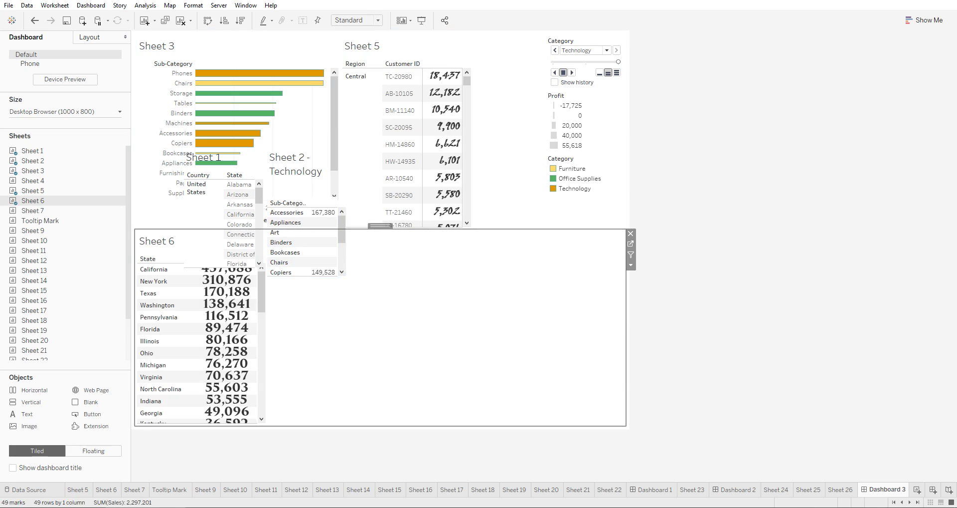
key("Escape")
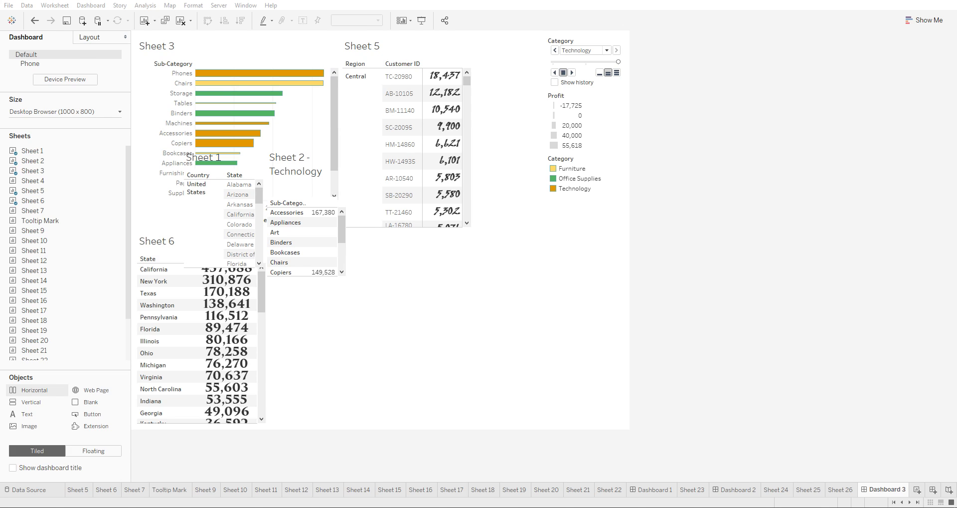
Add a tiled horizontal container to the left of Sheet 6 and select the empty container.
left_click_drag(30, 389, 149, 324)
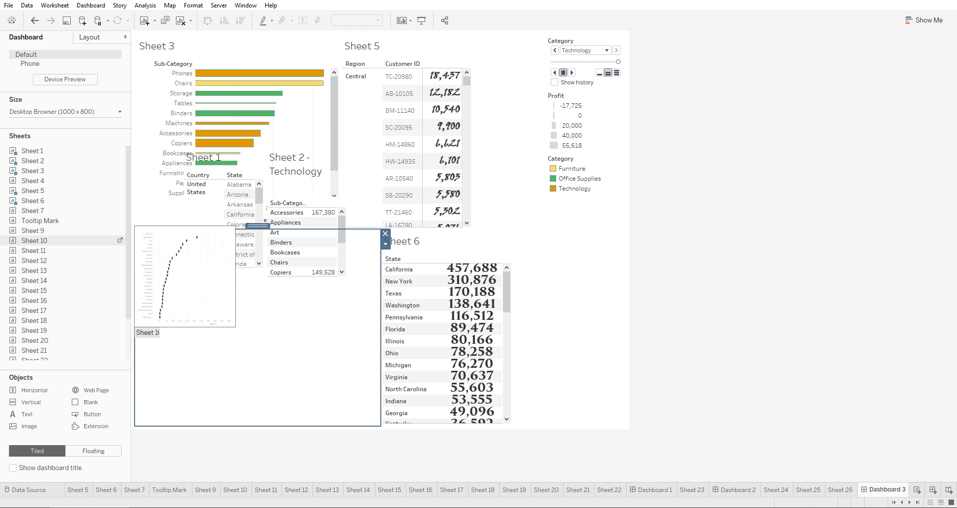
left_click_drag(35, 241, 45, 243)
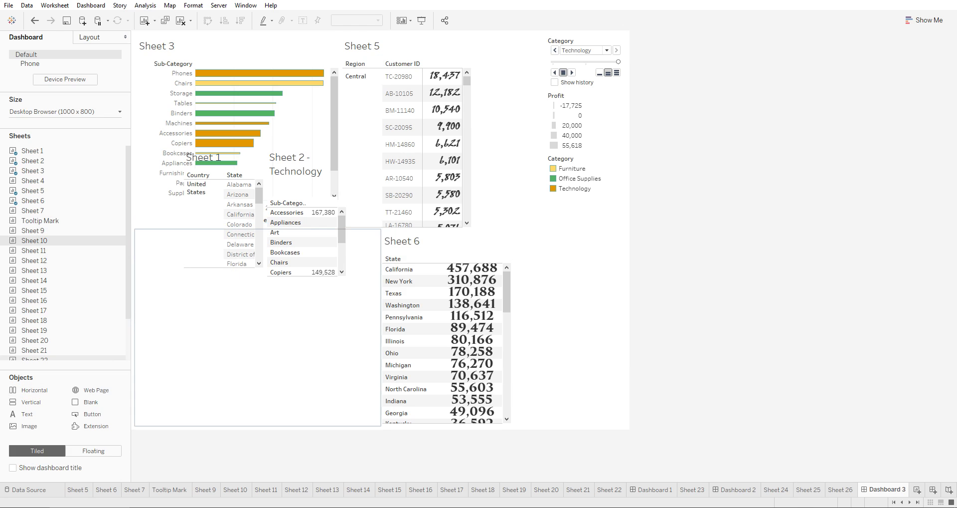
left_click(219, 344)
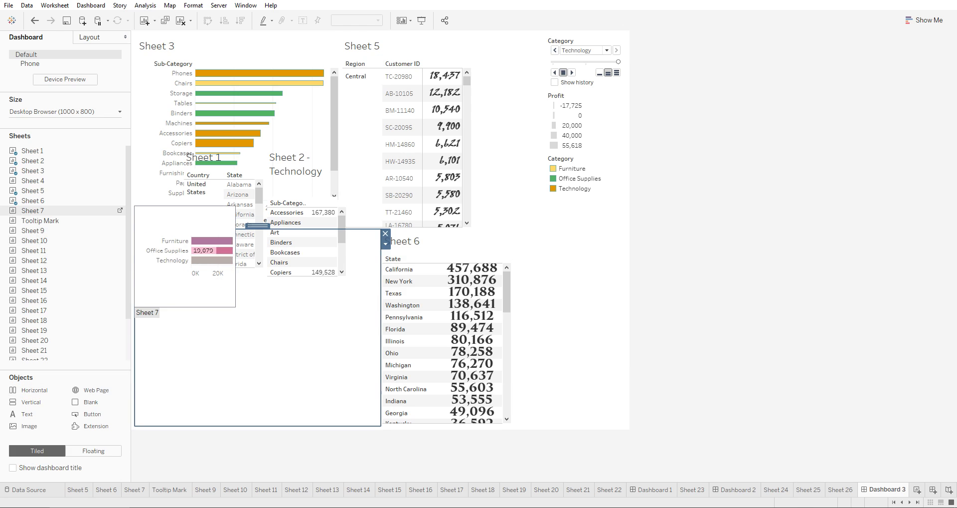
Add Sheet 7 and Sheet 12 side by side inside the tiled horizontal container beside Sheet 6.
left_click_drag(33, 211, 214, 294)
left_click_drag(258, 327, 257, 327)
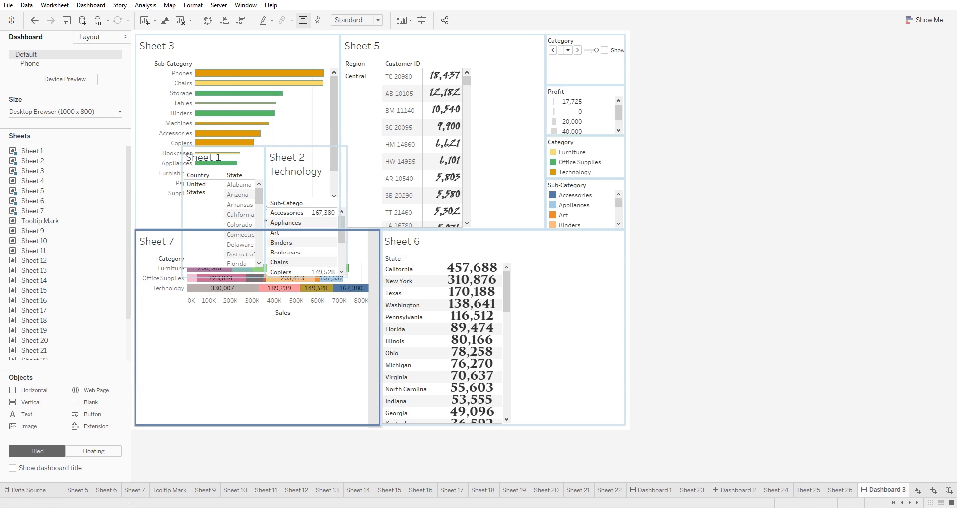
double_click(34, 260)
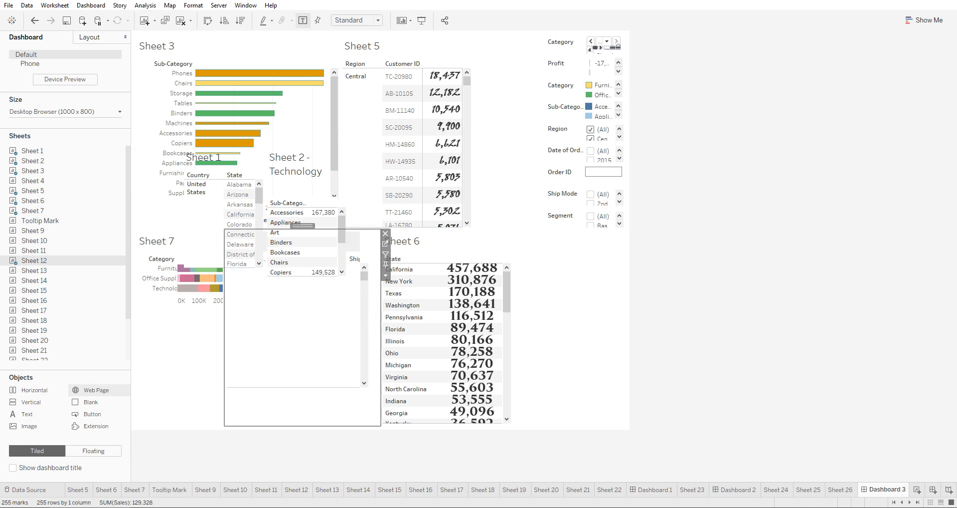
Add a tiled vertical container to the right of Sheet 6 and stack Sheet 11 above Sheet 13 inside it.
left_click_drag(34, 261, 586, 319)
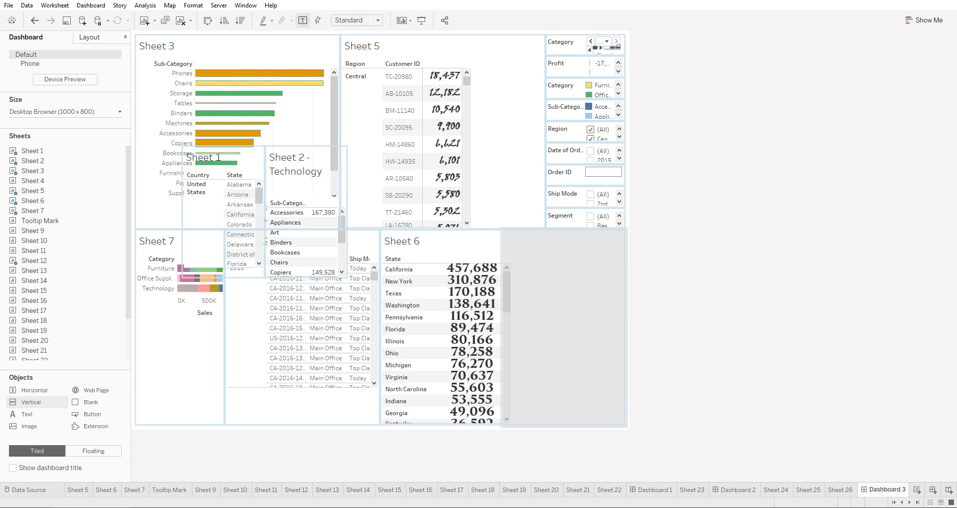
left_click_drag(586, 320, 563, 324)
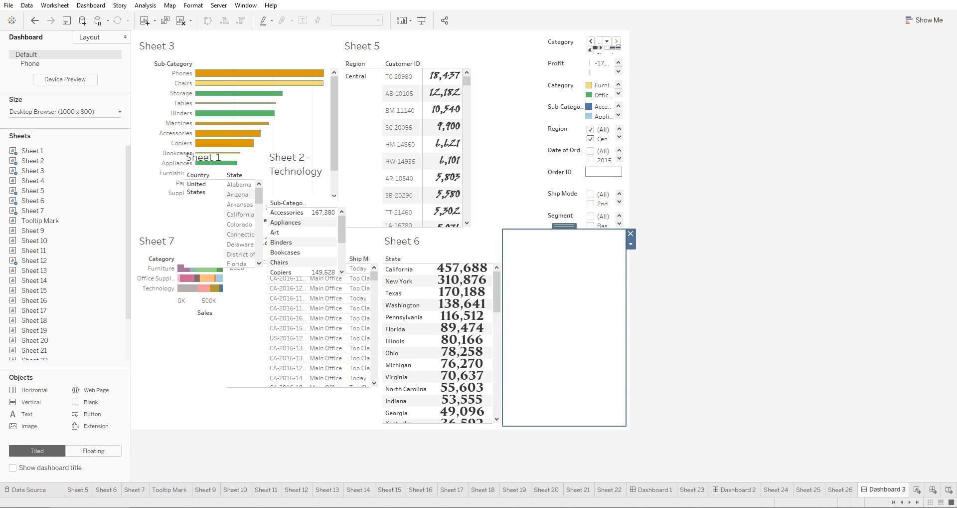
left_click_drag(34, 241, 564, 315)
left_click_drag(34, 270, 563, 418)
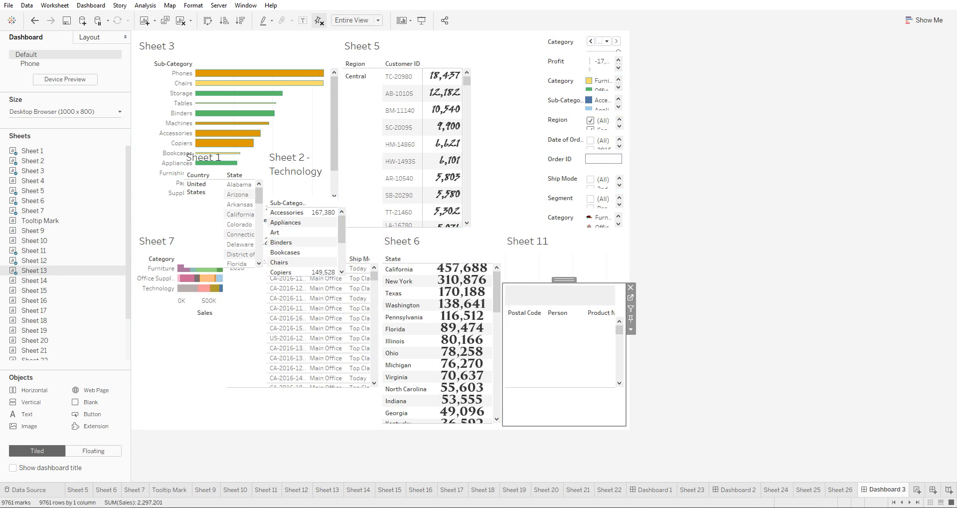
key("Escape")
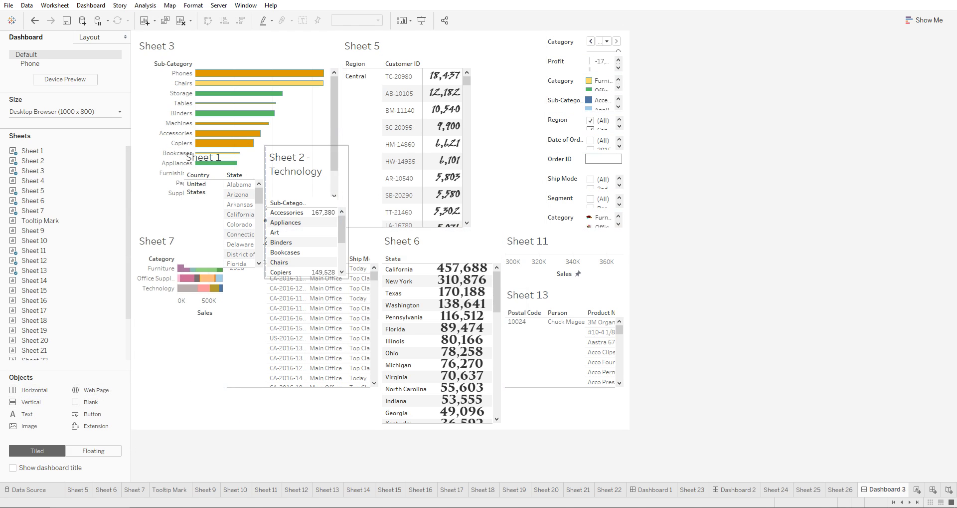
left_click(90, 37)
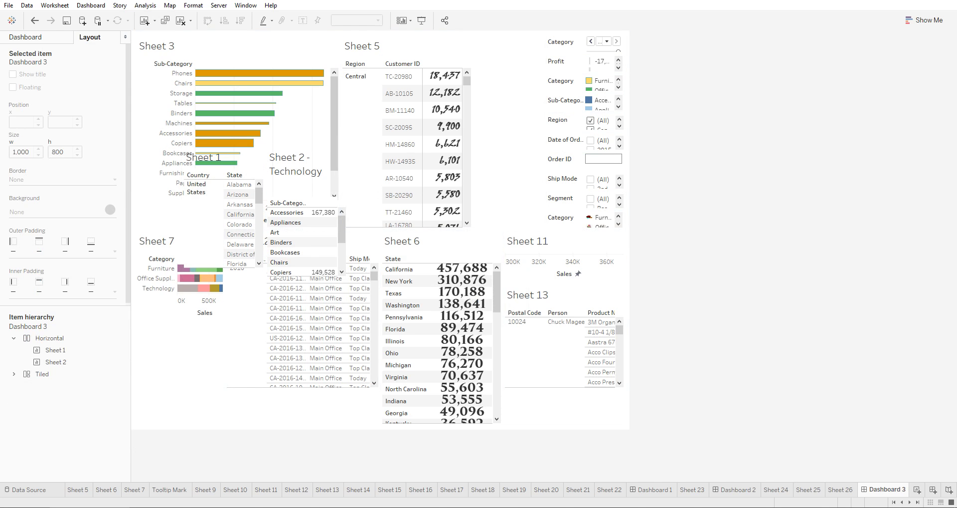
left_click(25, 37)
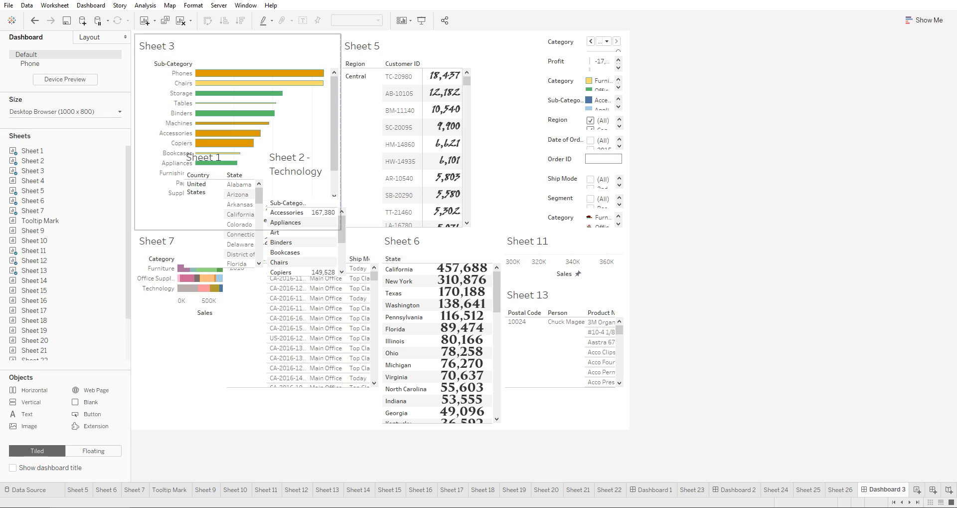